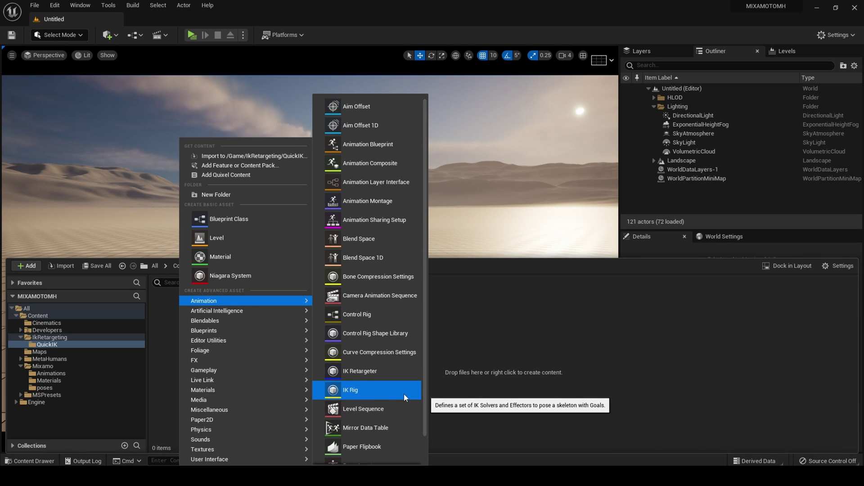
Create an IK Rig named MH_IK from the f_med_unw_body_preview skeletal mesh in QuickIK
left_click(404, 393)
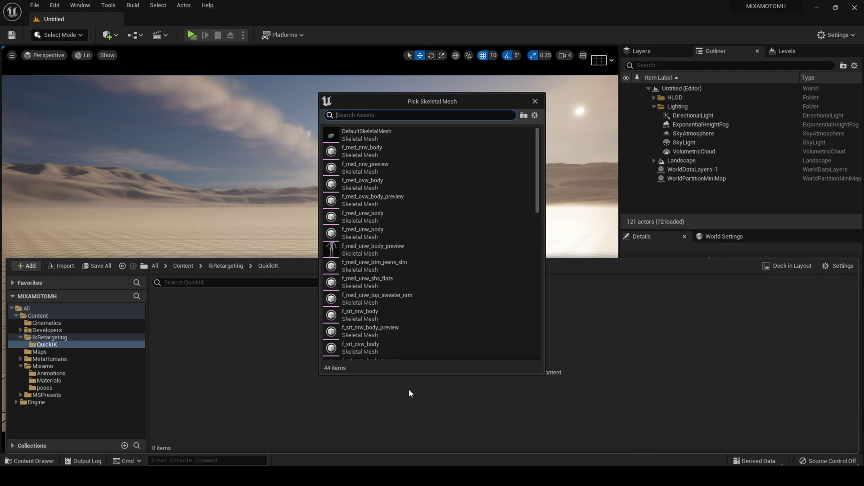
type("f_")
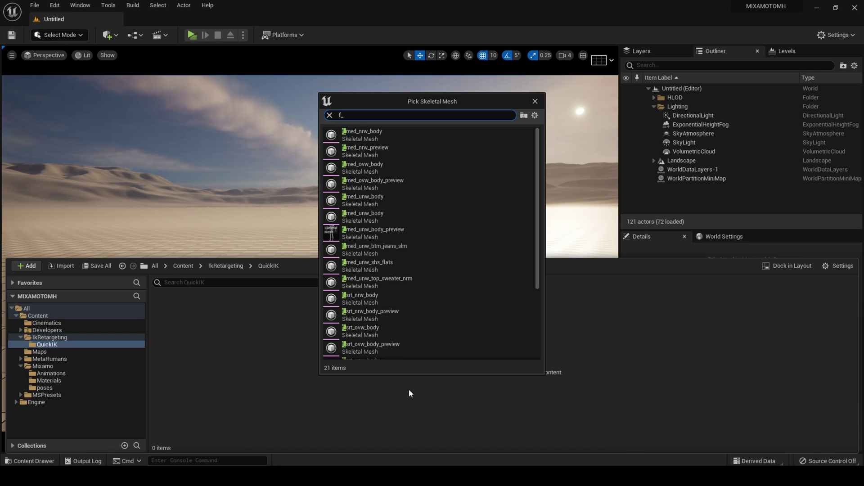
type("med")
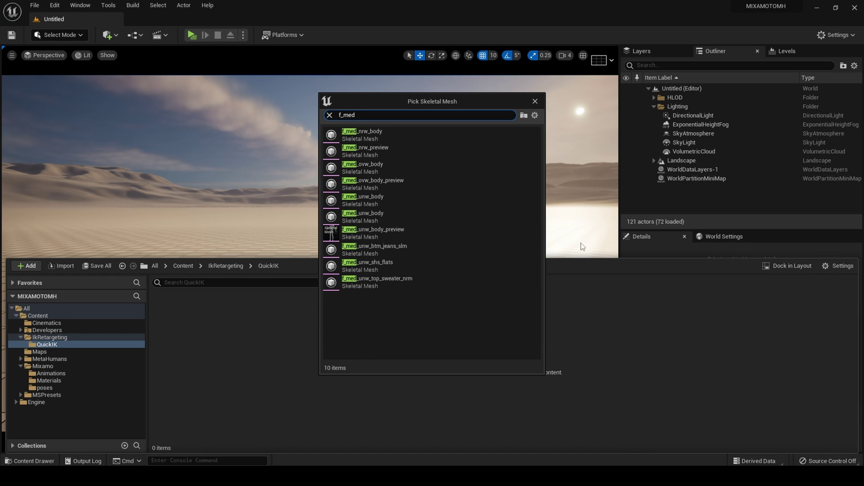
mouse_move(424, 233)
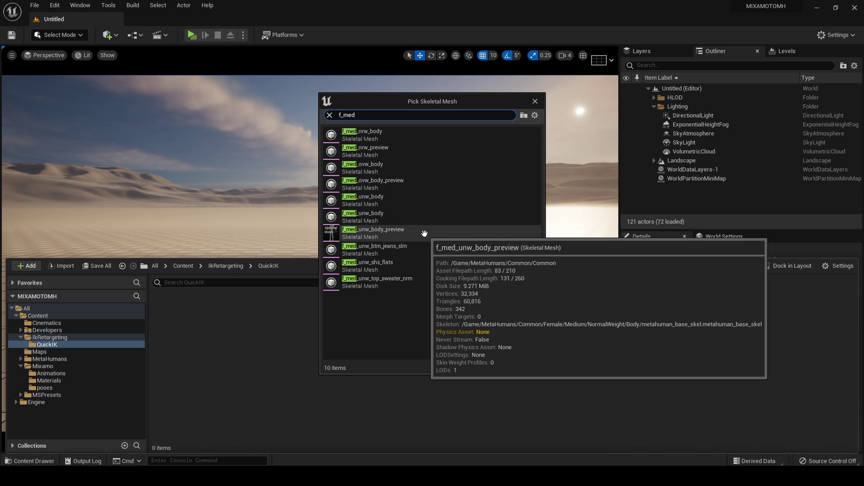
left_click(425, 233)
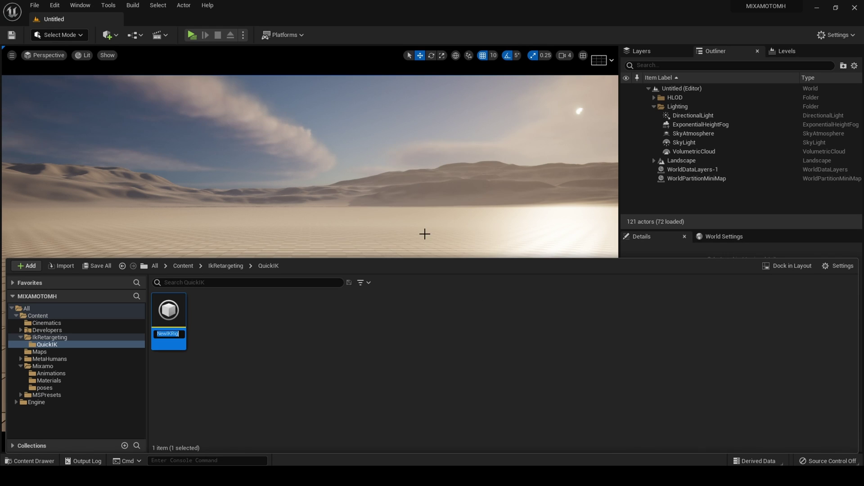
type("MH_IK")
key("Return")
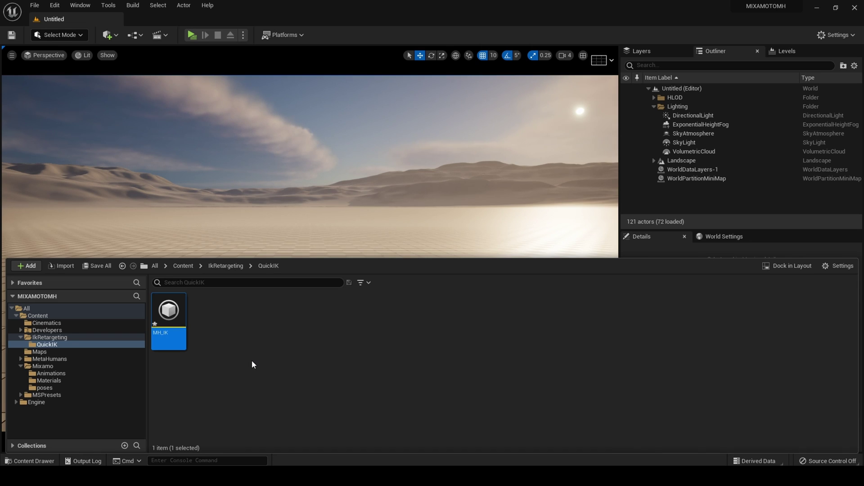
Create a Mixamo_ik IK Rig from the Mixamo skeletal mesh and open it for editing
right_click(250, 336)
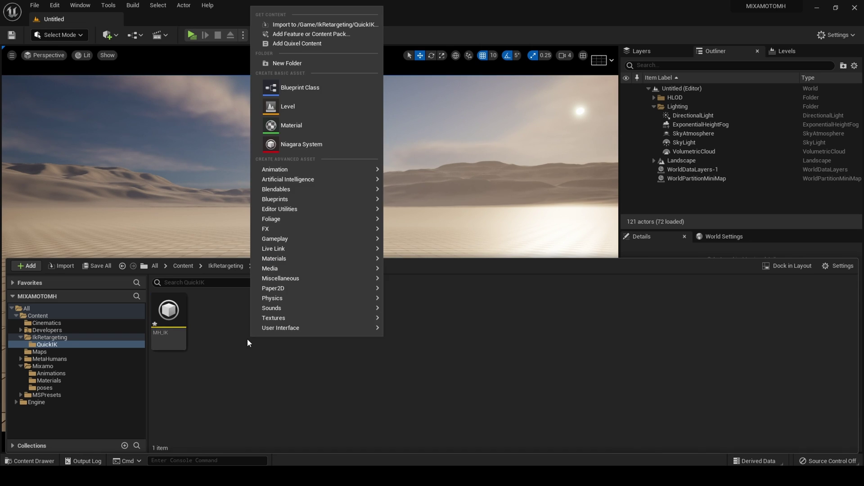
mouse_move(349, 172)
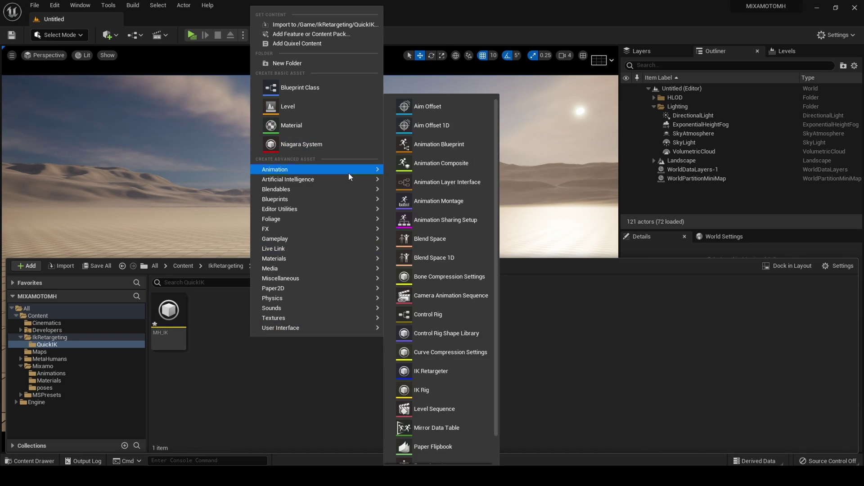
left_click(445, 395)
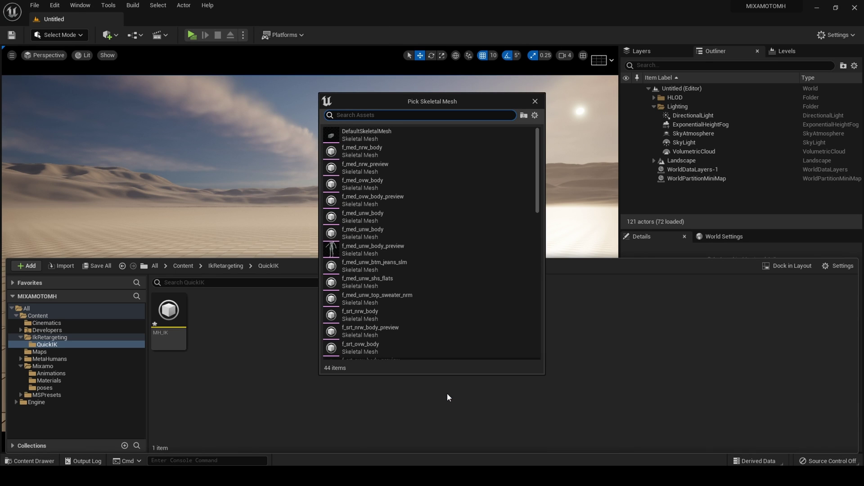
type("mixam")
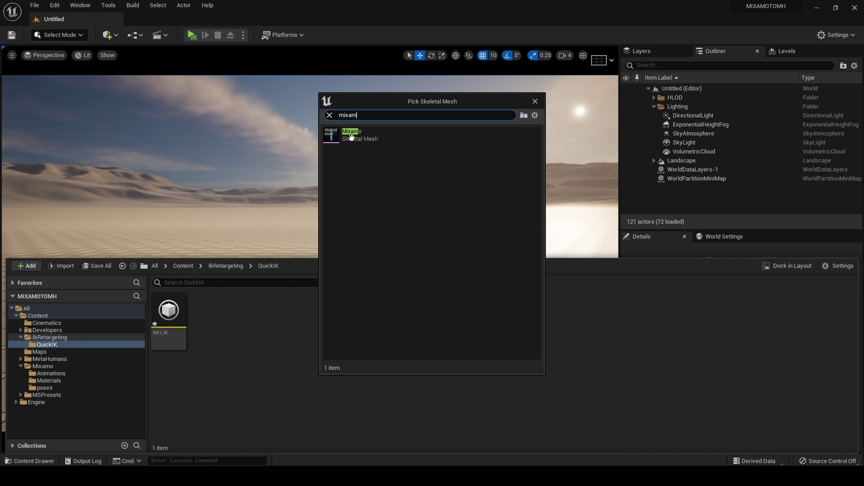
left_click(351, 136)
key("BackSpace")
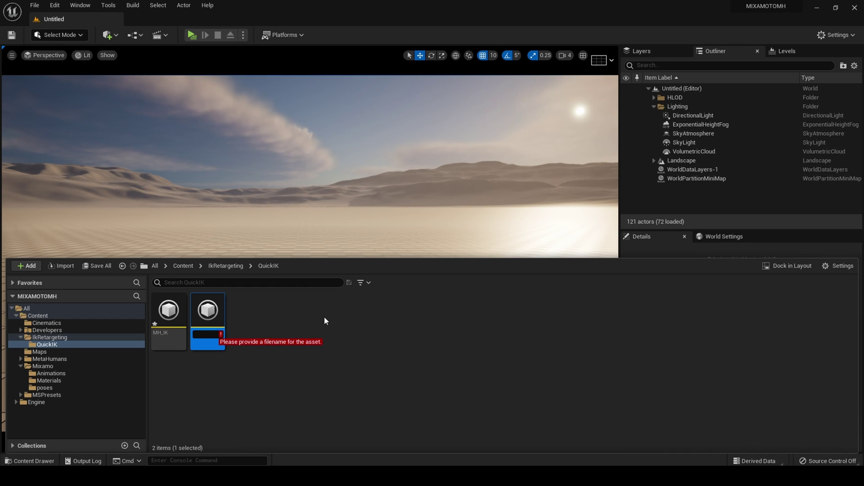
type("Mix")
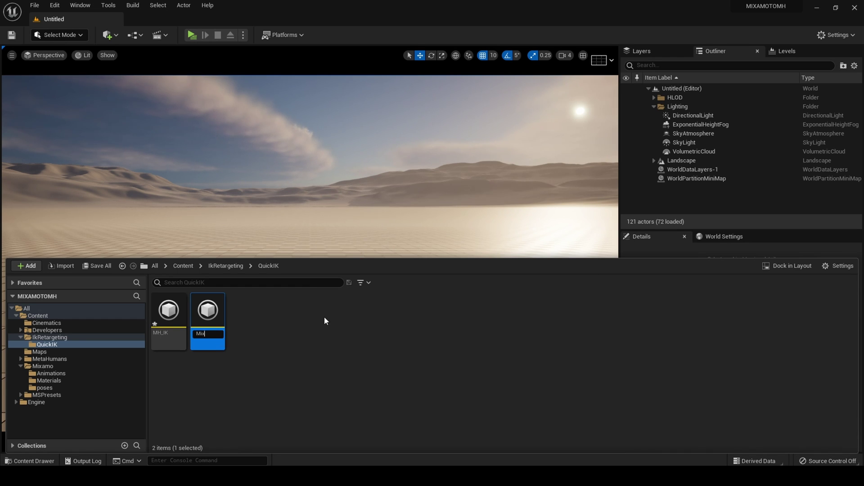
type("amo_ik")
key("Return")
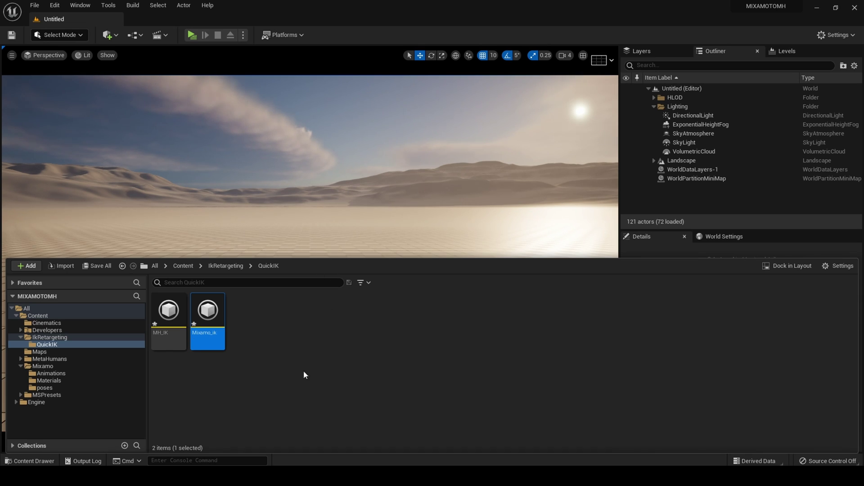
double_click(217, 323)
Set the Hips bone as the retarget root
left_click(23, 62)
right_click(24, 63)
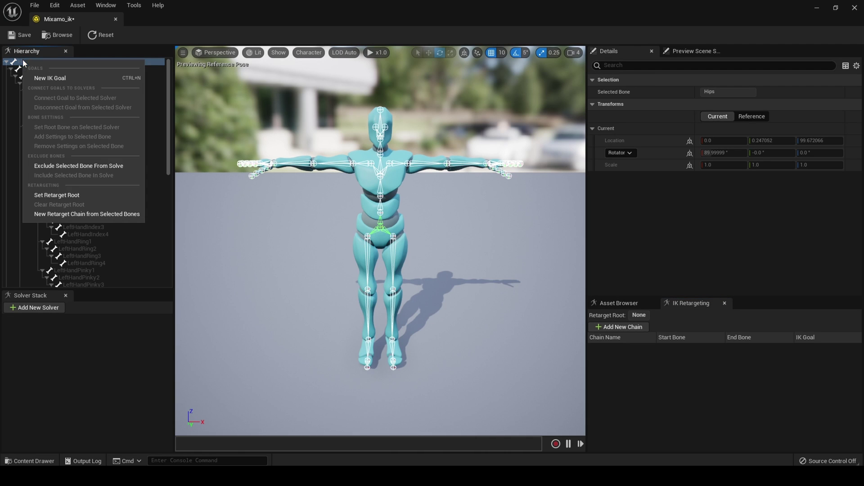
left_click(48, 196)
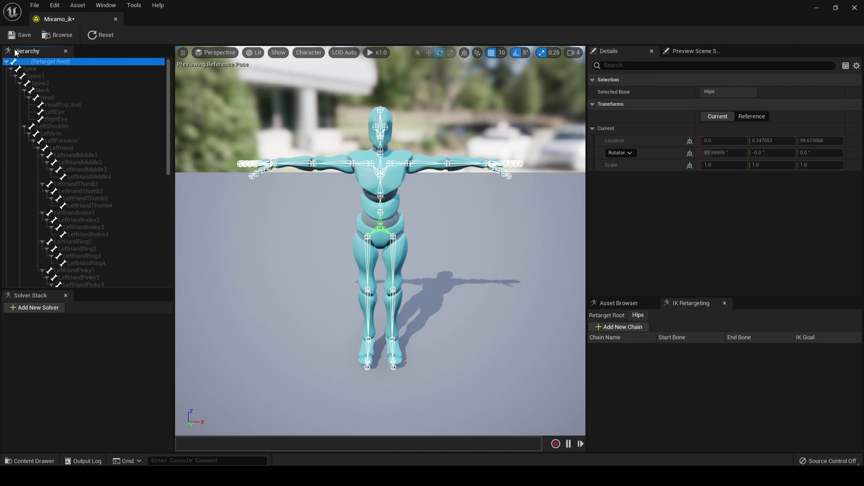
Add retarget chains Spine (Spine to Neck) and Head (Head only)
left_click(33, 69)
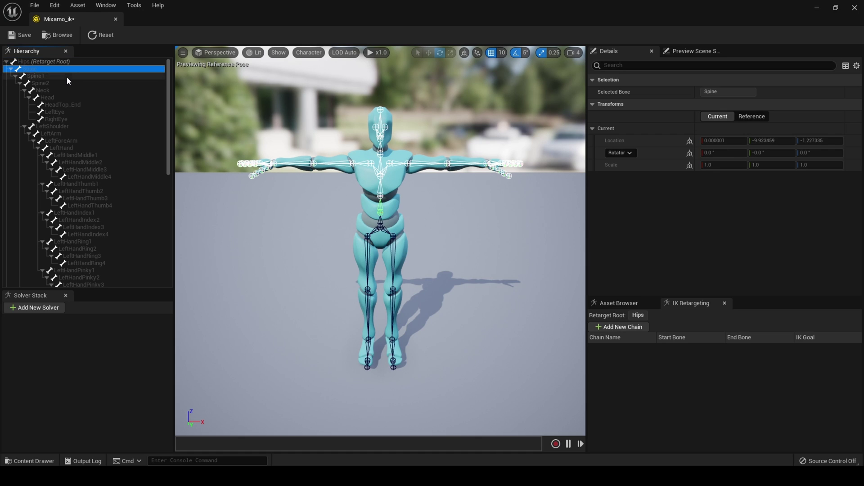
left_click(47, 91, "shift")
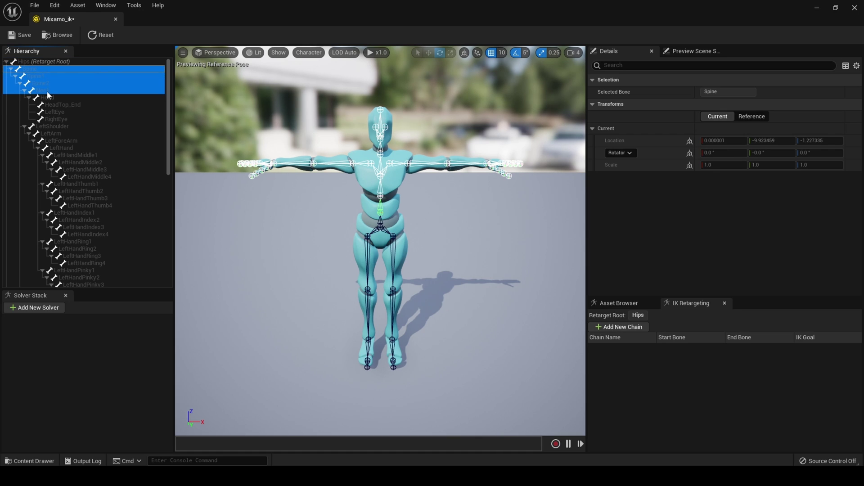
right_click(47, 91)
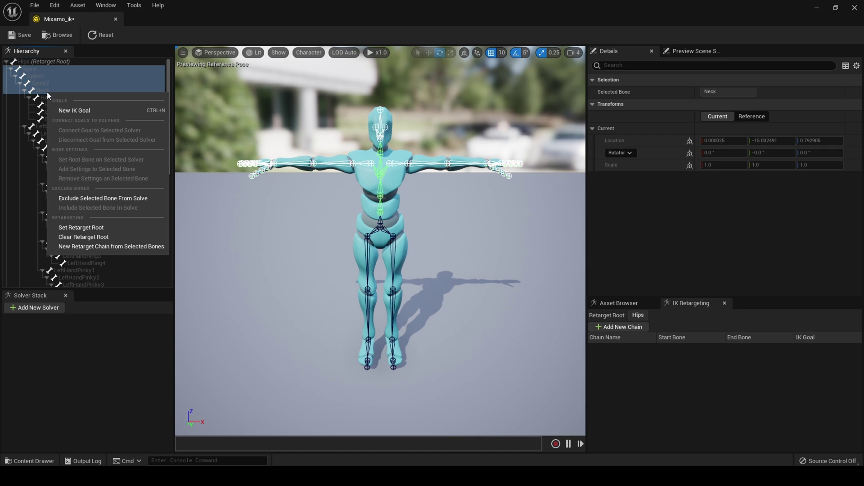
left_click(113, 246)
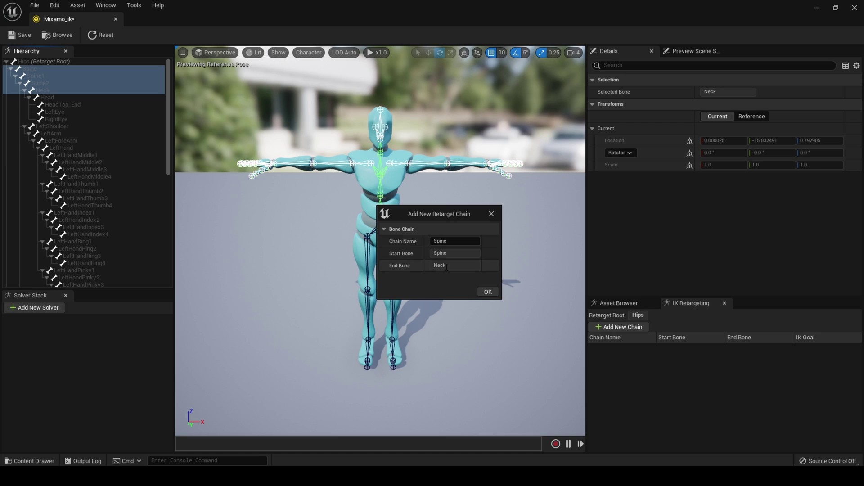
left_click(486, 293)
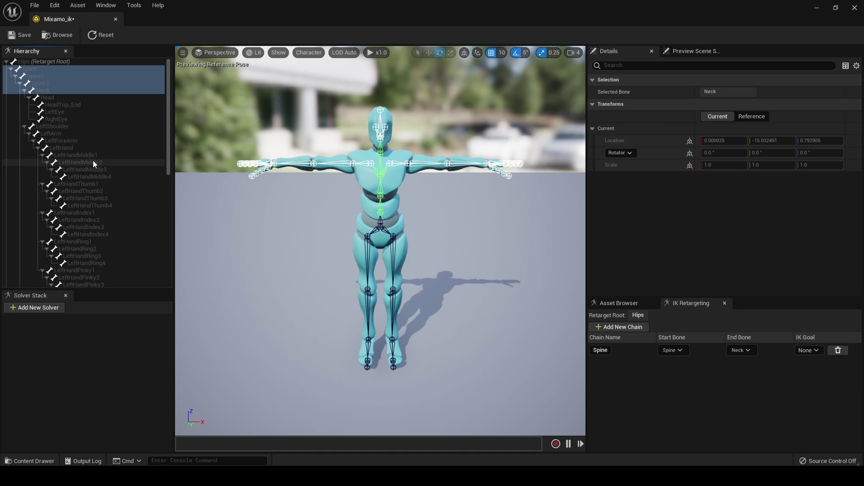
left_click(45, 98)
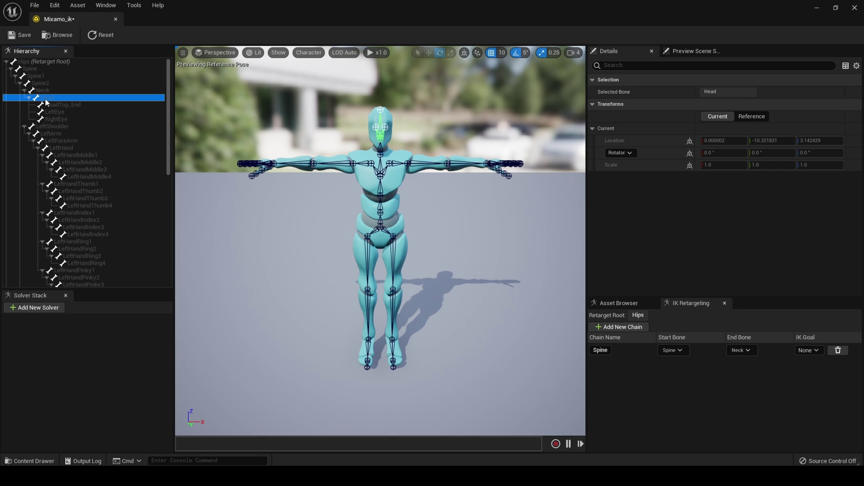
right_click(45, 99)
left_click(120, 256)
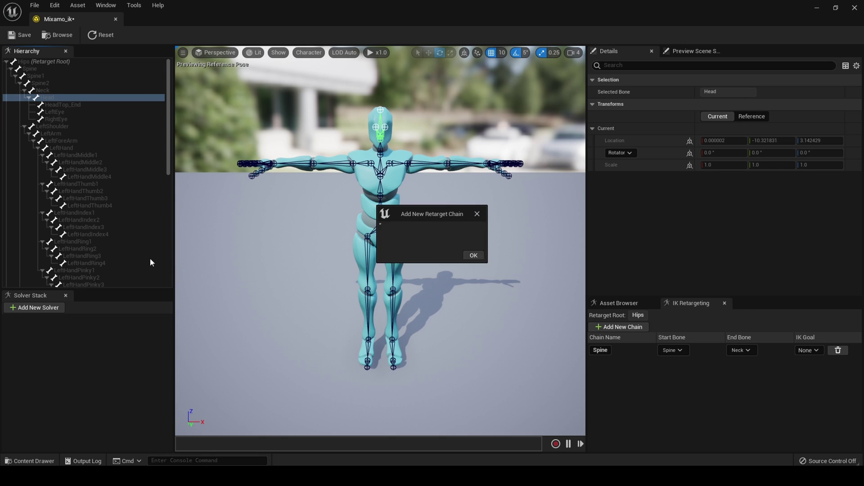
left_click(487, 292)
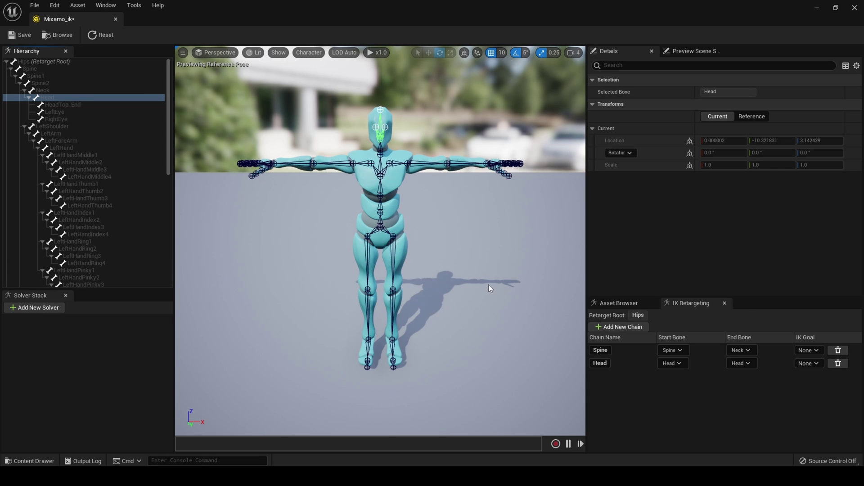
Create the clavicle_r retarget chain from RightShoulder to RightHand
left_click(367, 164)
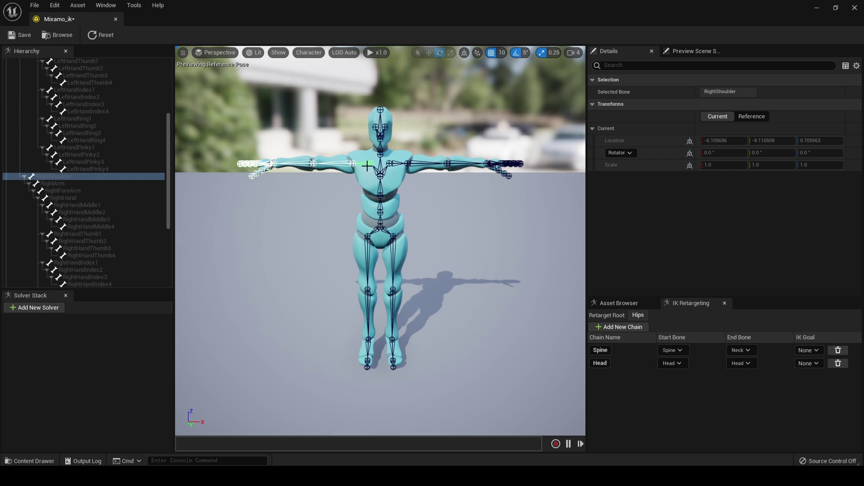
right_click(57, 179)
left_click(53, 174)
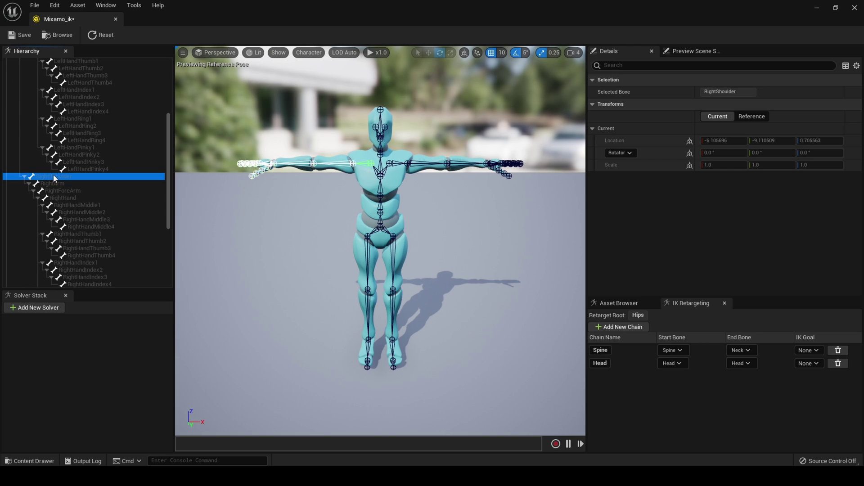
left_click(77, 191, "shift")
left_click(71, 198, "shift")
right_click(71, 198)
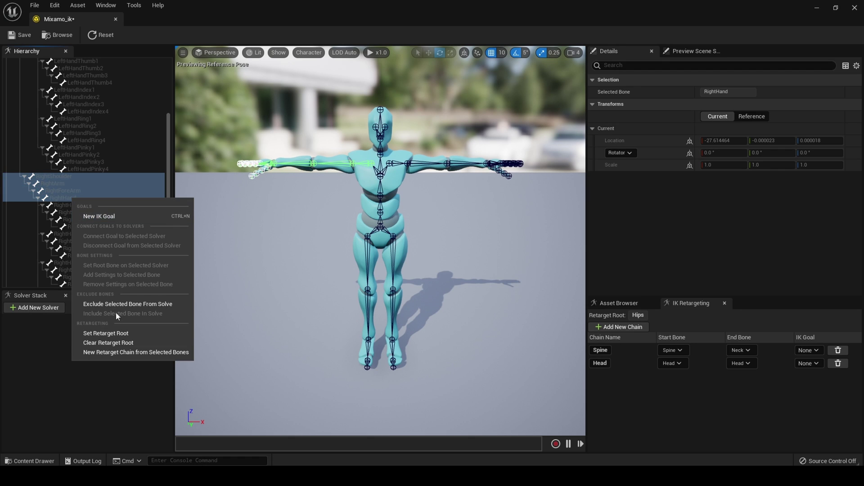
left_click(138, 352)
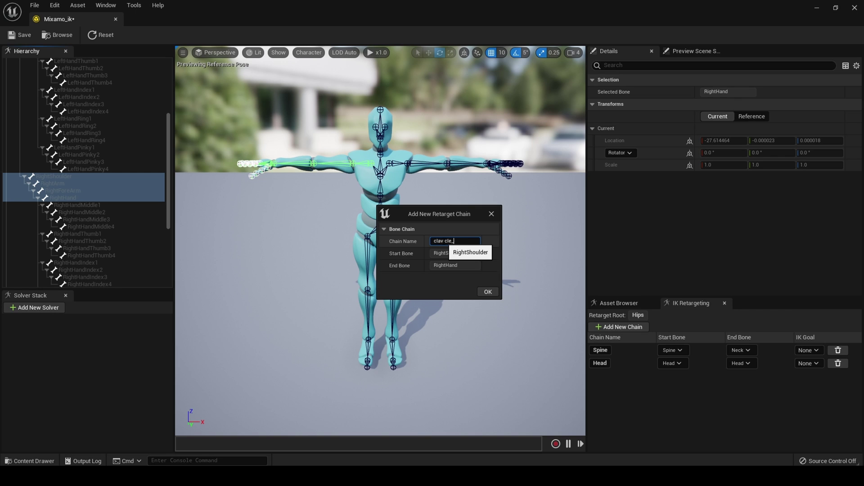
left_click(488, 292)
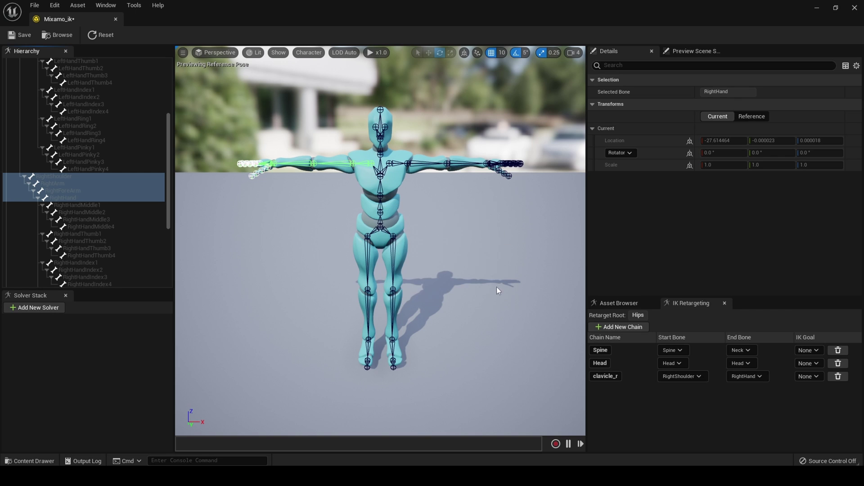
Create the clavicle_l retarget chain from LeftShoulder to LeftHand
left_click(396, 164)
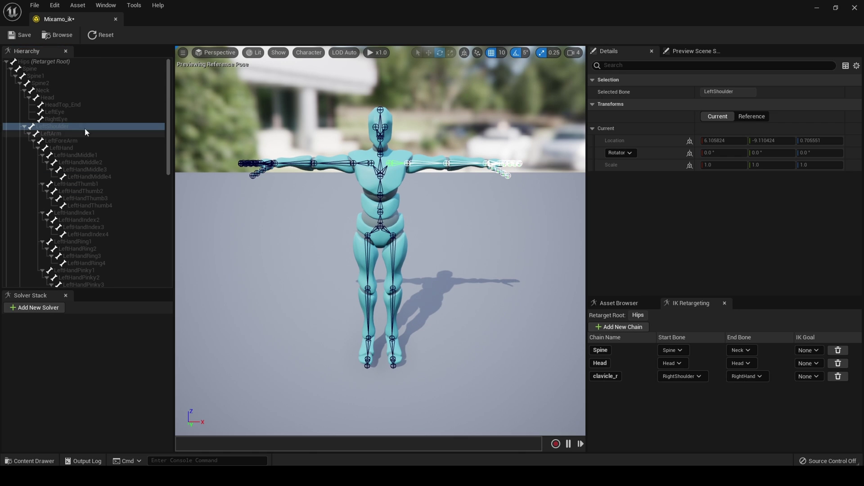
left_click(56, 126)
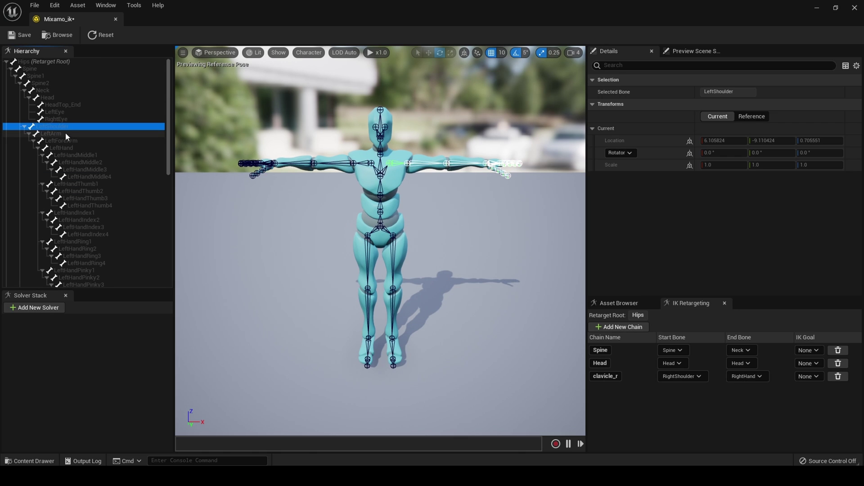
left_click(58, 134, "ctrl")
left_click(66, 141, "ctrl")
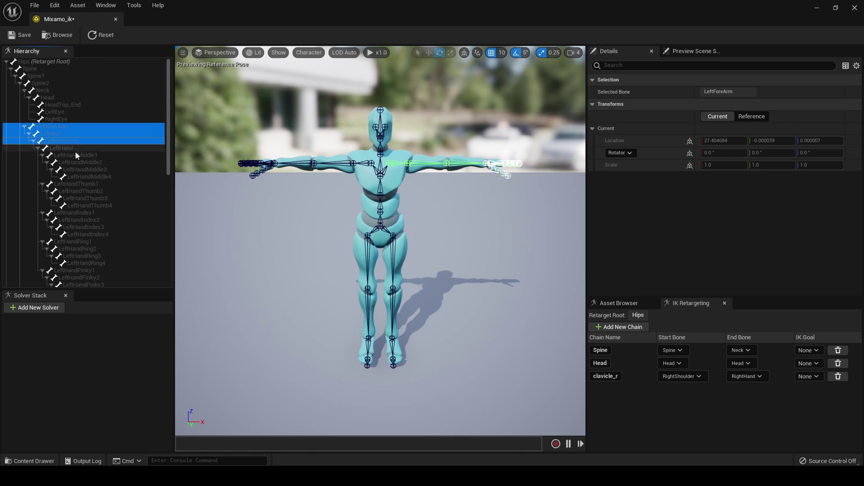
left_click(65, 148, "ctrl")
right_click(65, 148)
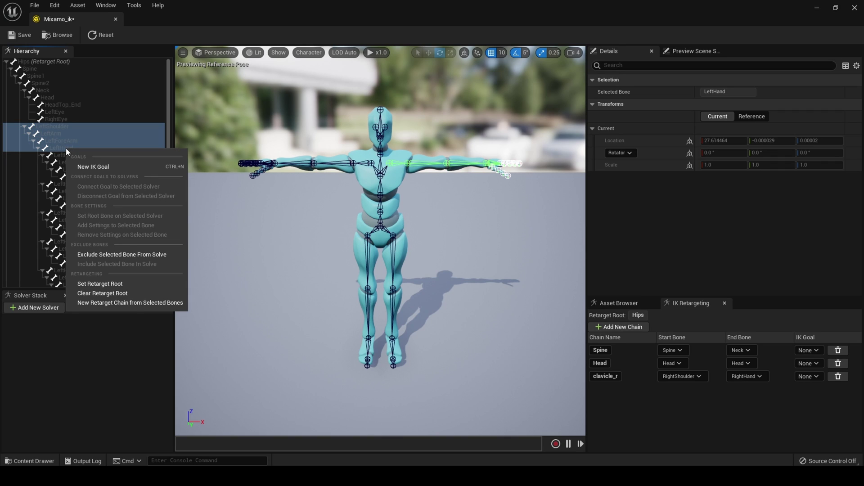
left_click(131, 303)
left_click(446, 242)
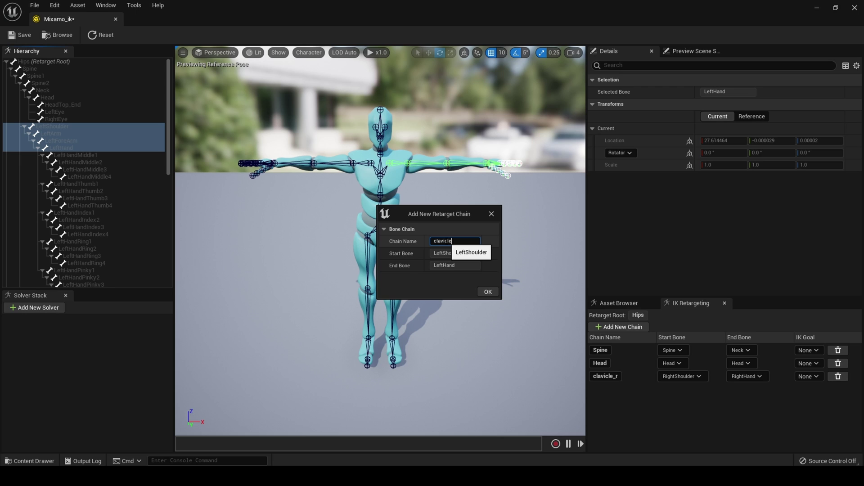
left_click(488, 292)
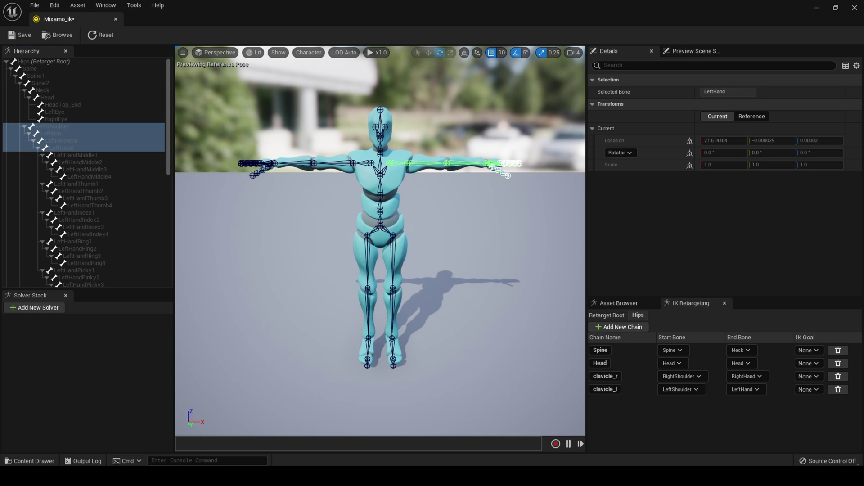
left_click(394, 252)
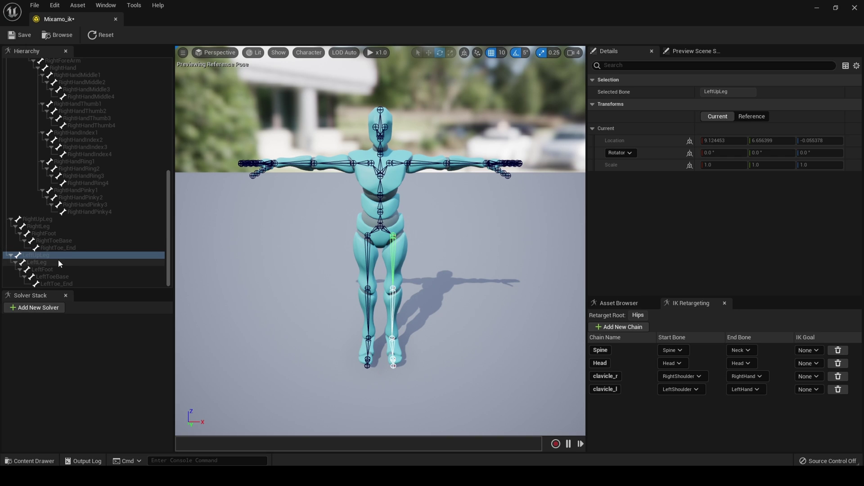
Create the thigh_l retarget chain from LeftUpLeg to LeftToe_End
left_click(45, 262, "shift")
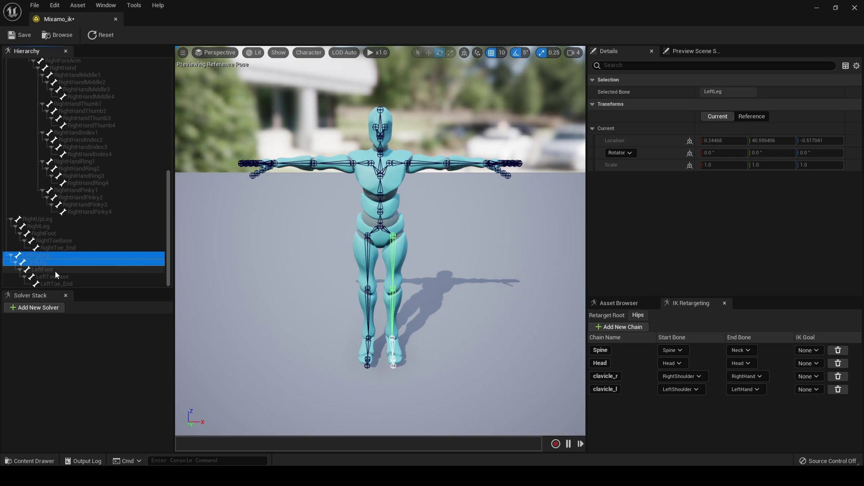
left_click(52, 269, "shift")
left_click(65, 278, "shift")
left_click(65, 284, "shift")
right_click(64, 284)
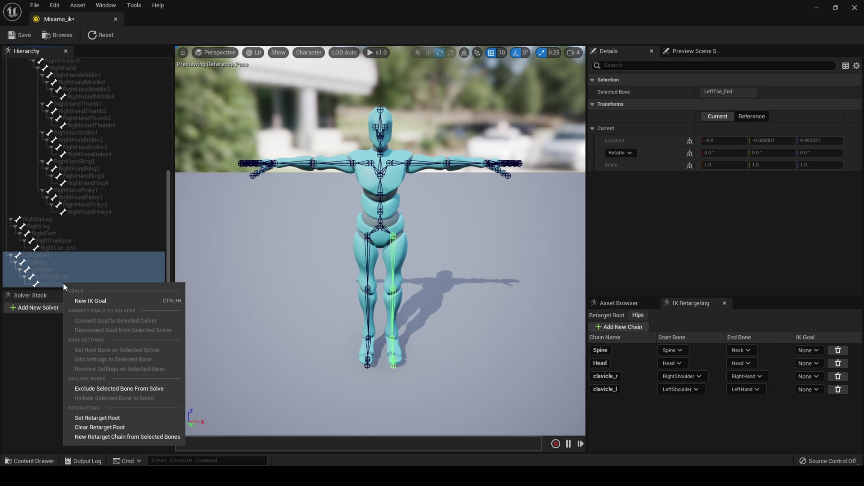
left_click(118, 434)
left_click(466, 242)
key("BackSpace")
type("thi")
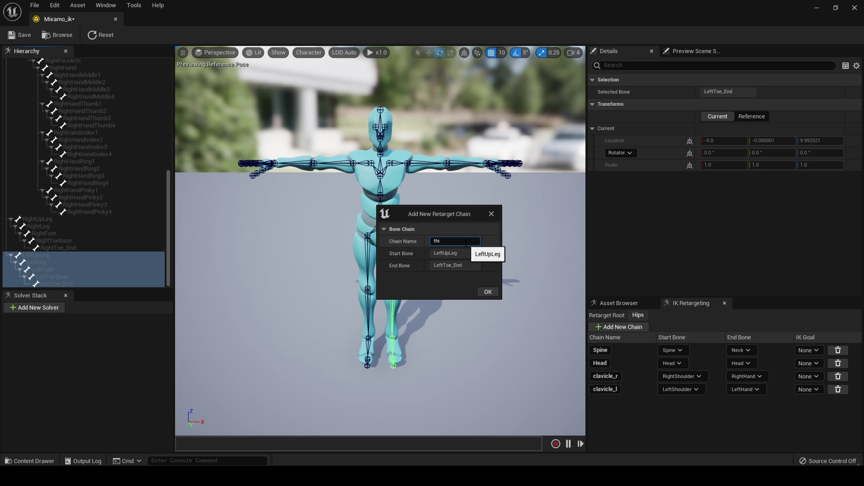
type("gh_l")
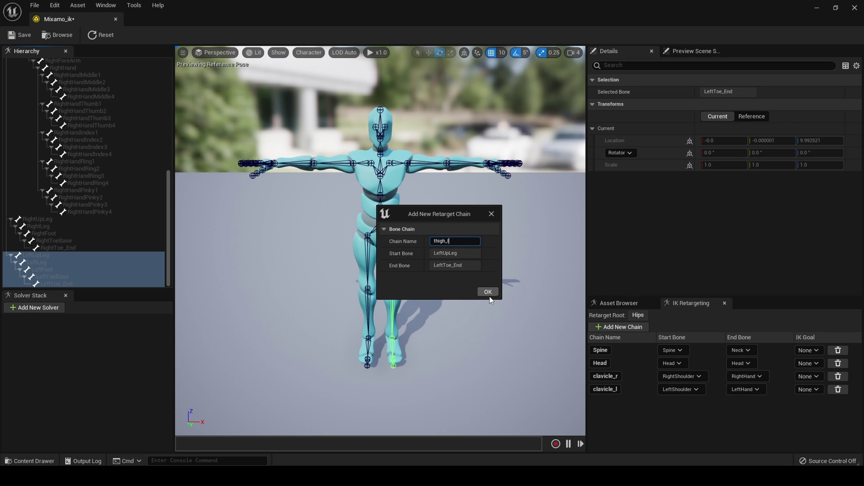
left_click(488, 292)
Create the thigh_r retarget chain from RightUpLeg to RightToe_End
left_click(369, 247)
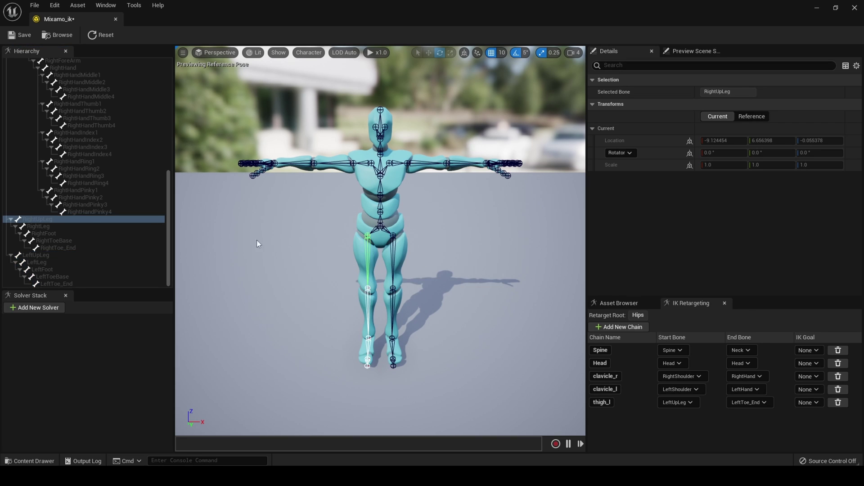
left_click(47, 226, "shift")
left_click(49, 234, "shift")
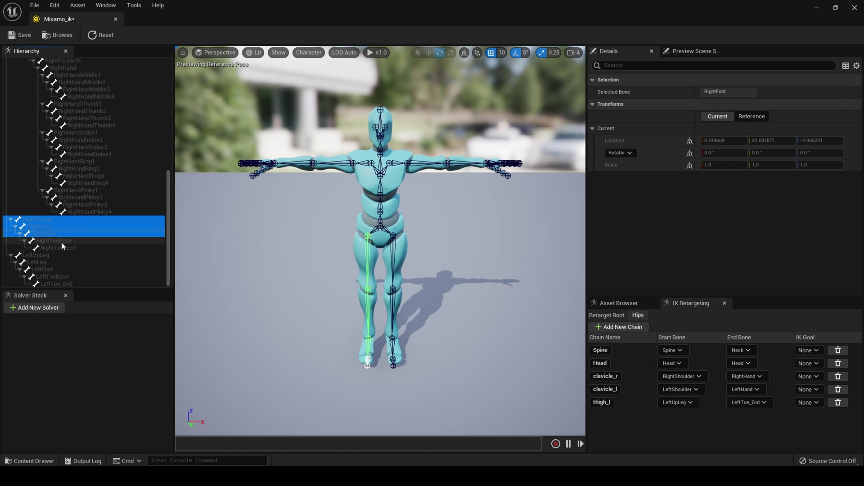
left_click(63, 242, "shift")
left_click(69, 249, "shift")
right_click(67, 250)
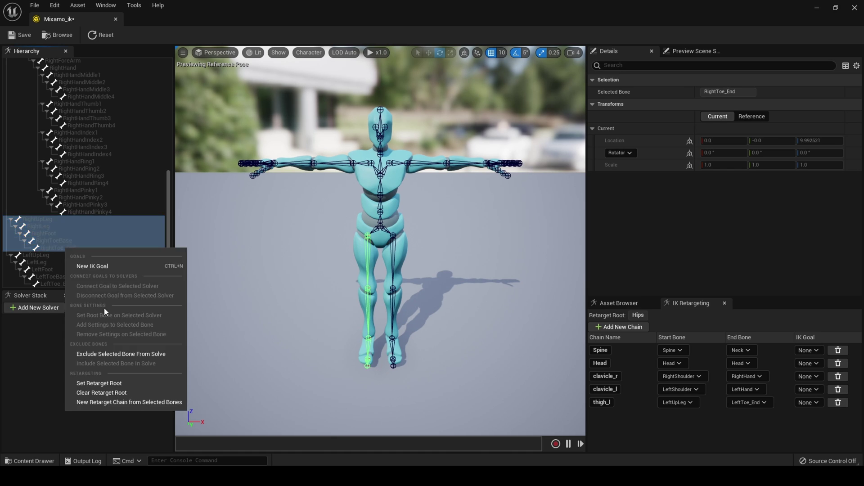
left_click(144, 402)
left_click(454, 241)
key("BackSpace")
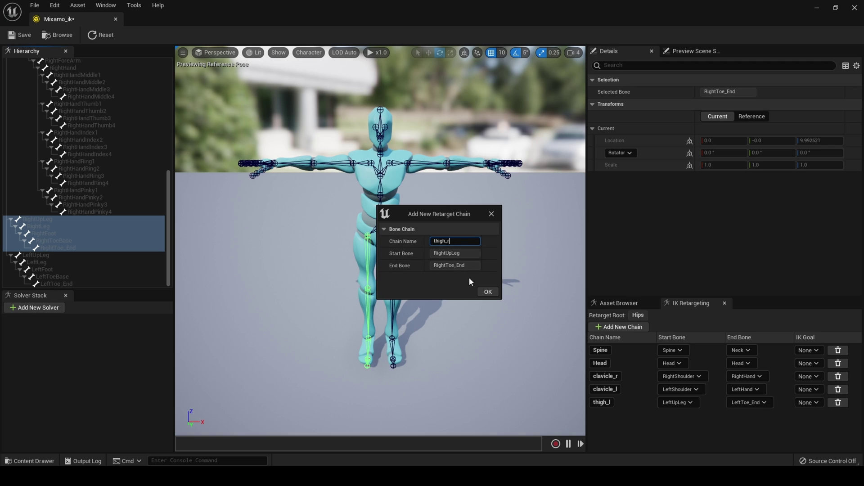
left_click(490, 292)
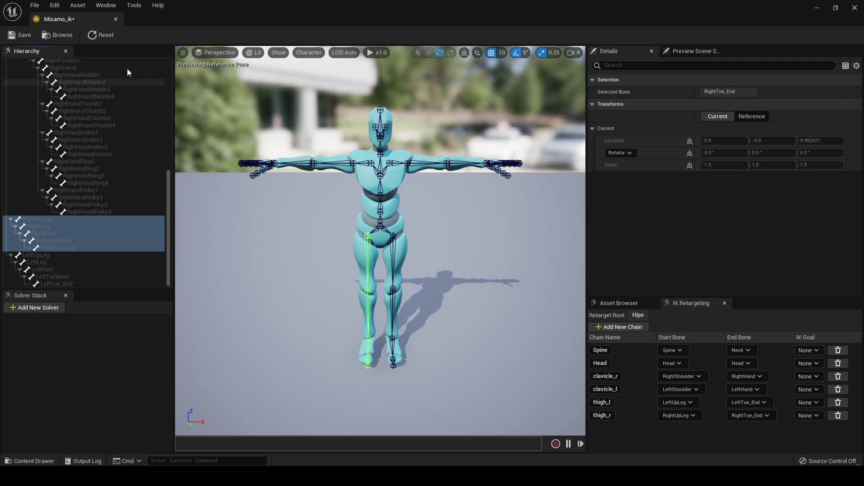
Save the Mixamo_ik rig
left_click(27, 34)
left_click_drag(168, 235, 170, 108)
left_click(334, 392)
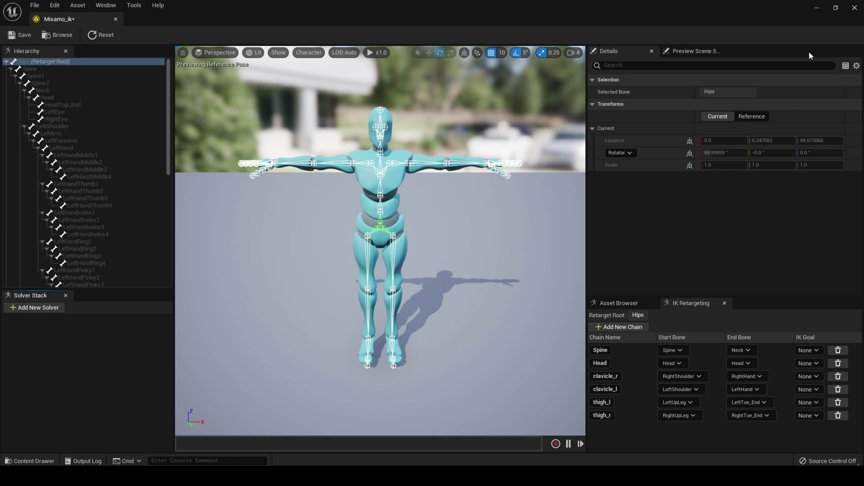
left_click(28, 35)
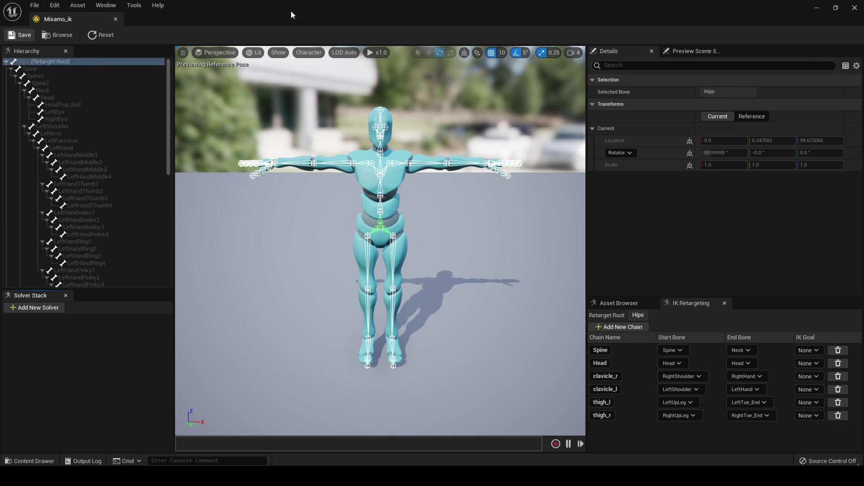
Close Mixamo_ik and open the MH_IK rig from the Content Drawer
left_click(855, 9)
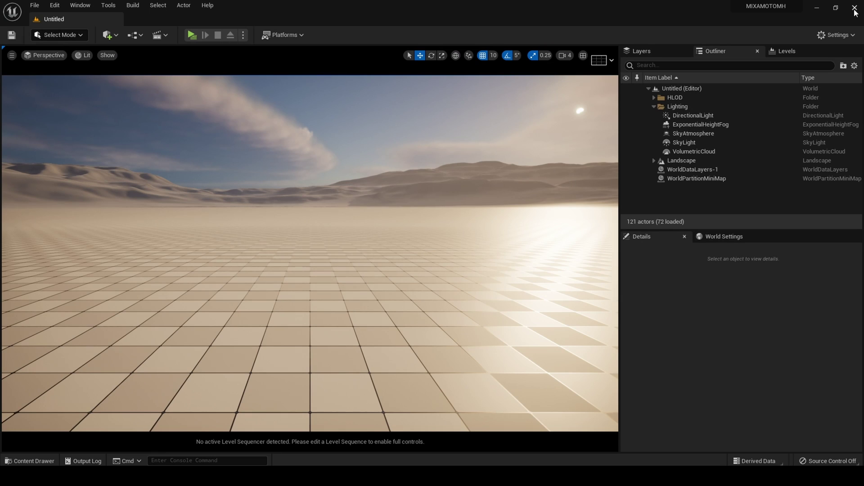
left_click(18, 462)
left_click(175, 326)
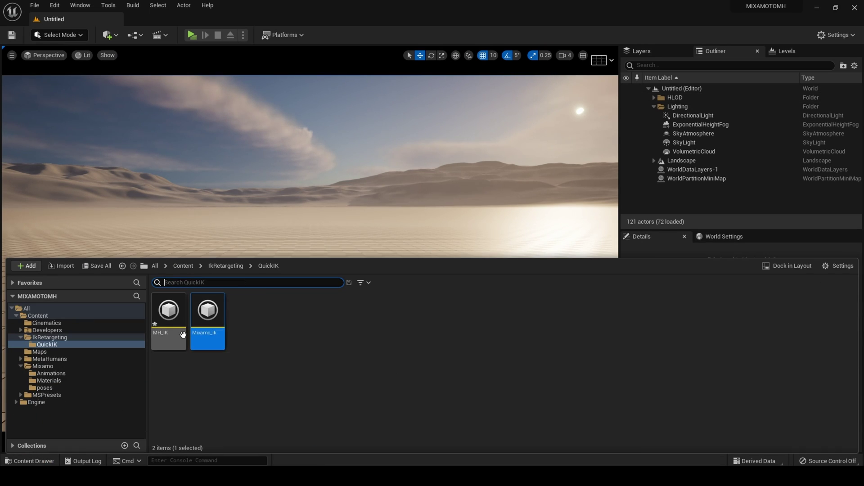
double_click(176, 326)
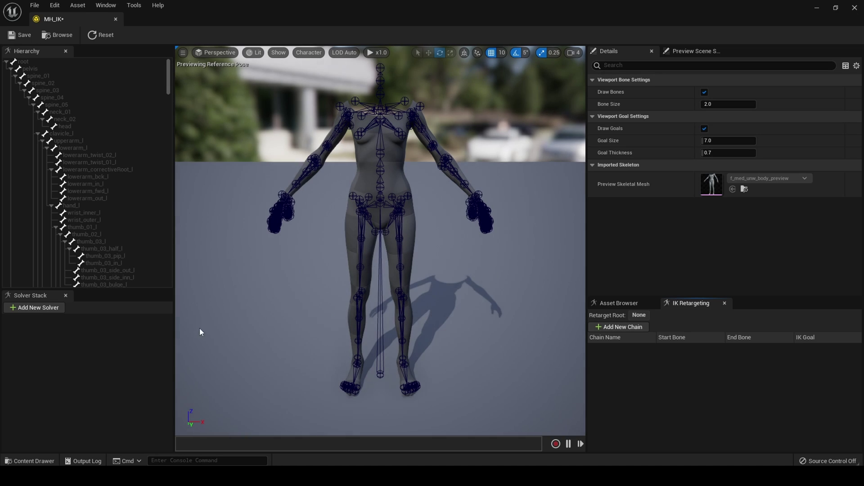
Set pelvis as MH_IK's retarget root and select the spine bones from spine_01
left_click(29, 67)
right_click(31, 71)
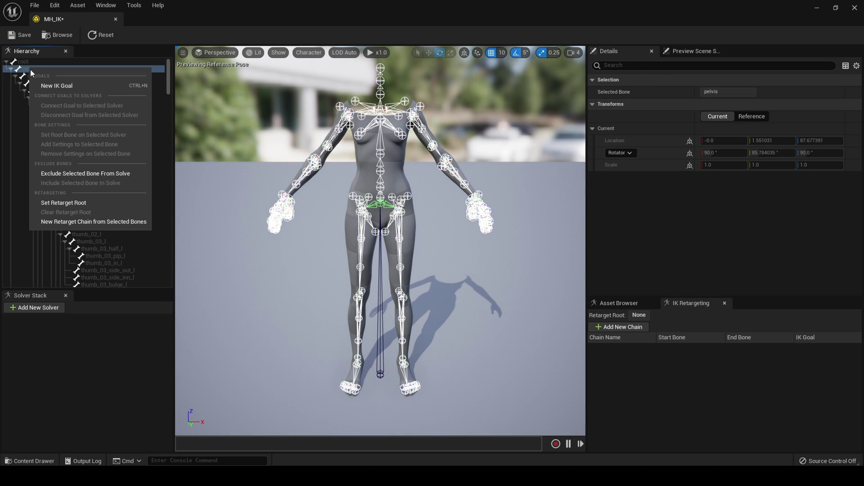
left_click(72, 202)
left_click_drag(46, 74, 76, 120)
right_click(77, 121)
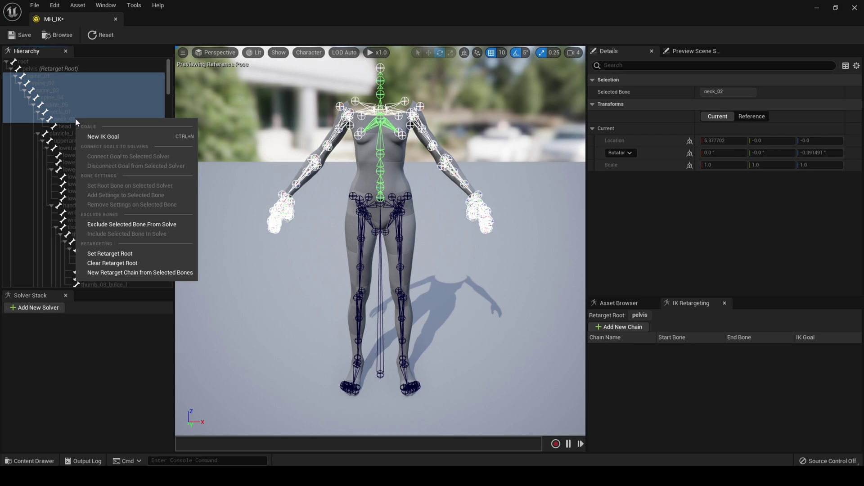
Create the spine (spine_01 to neck_02) and head retarget chains
left_click(143, 272)
left_click(455, 241)
type("spin")
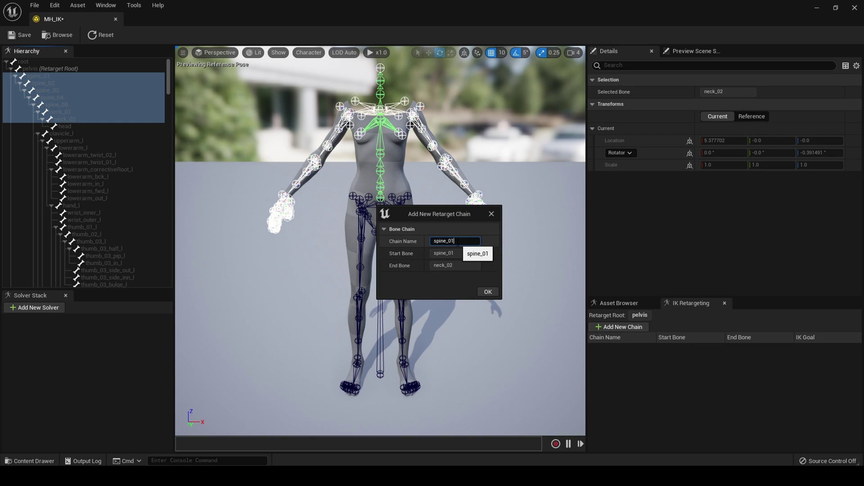
type("e")
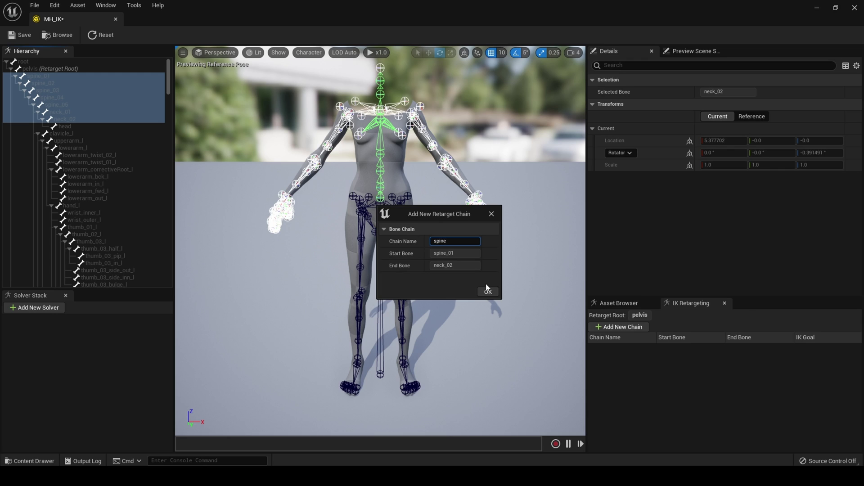
left_click(488, 292)
left_click(65, 126)
right_click(65, 127)
left_click(158, 282)
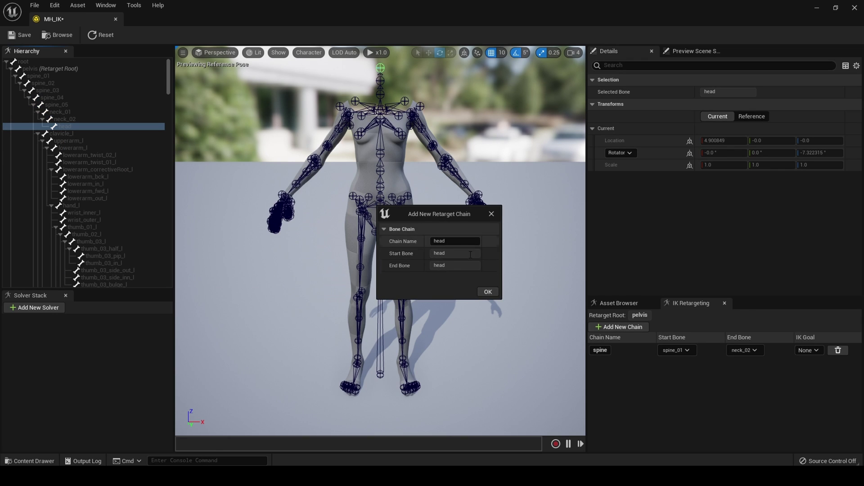
left_click(488, 292)
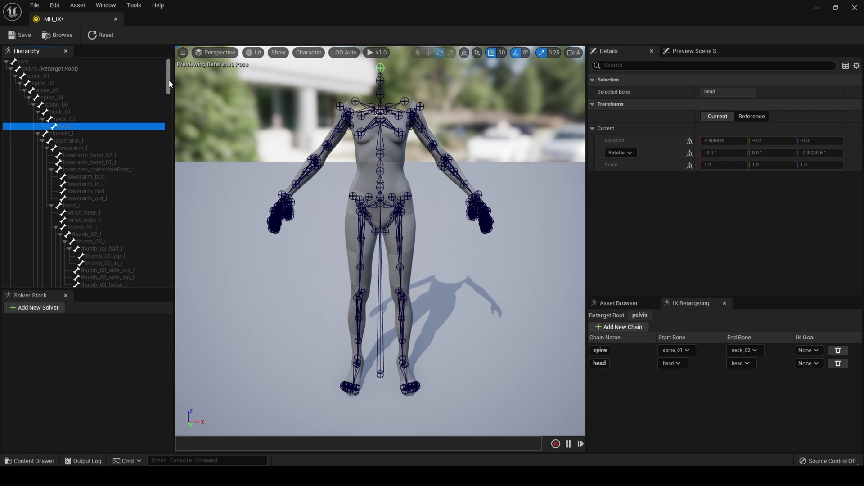
Create the clavicle_l retarget chain from clavicle_l to hand_l
scroll(171, 86, "down", 2)
left_click(62, 91)
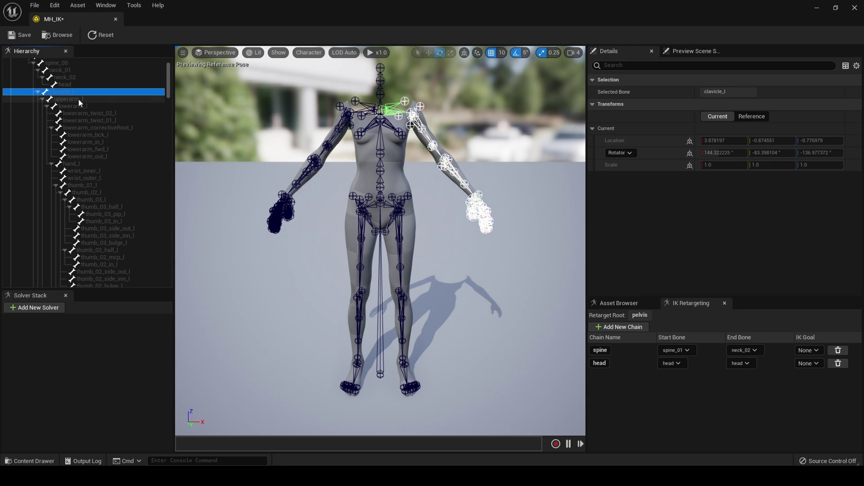
left_click(82, 99, "shift")
left_click(81, 106, "shift")
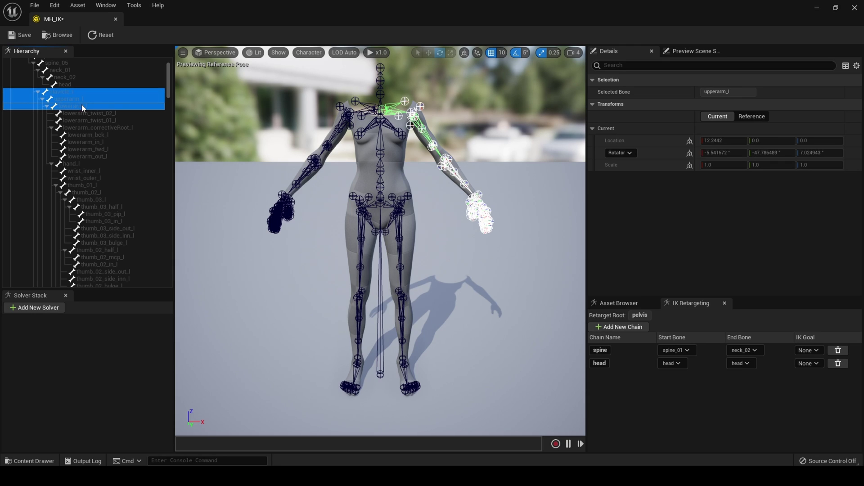
left_click(73, 163, "ctrl")
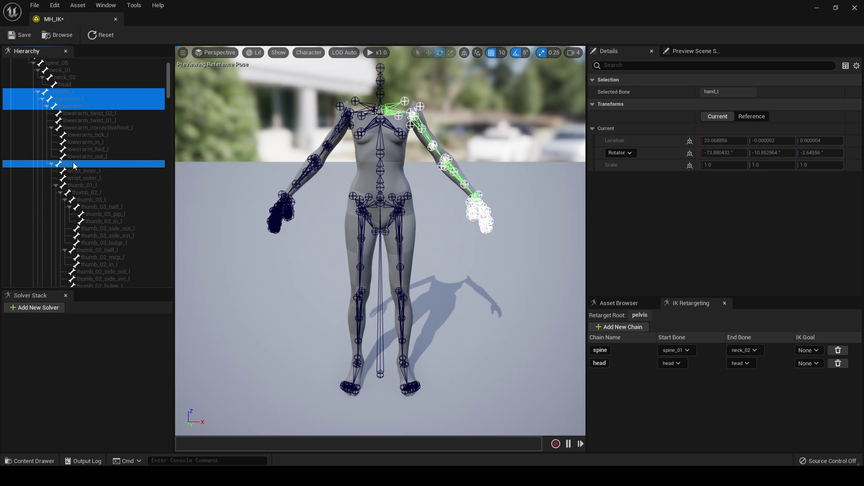
right_click(75, 165)
left_click(130, 316)
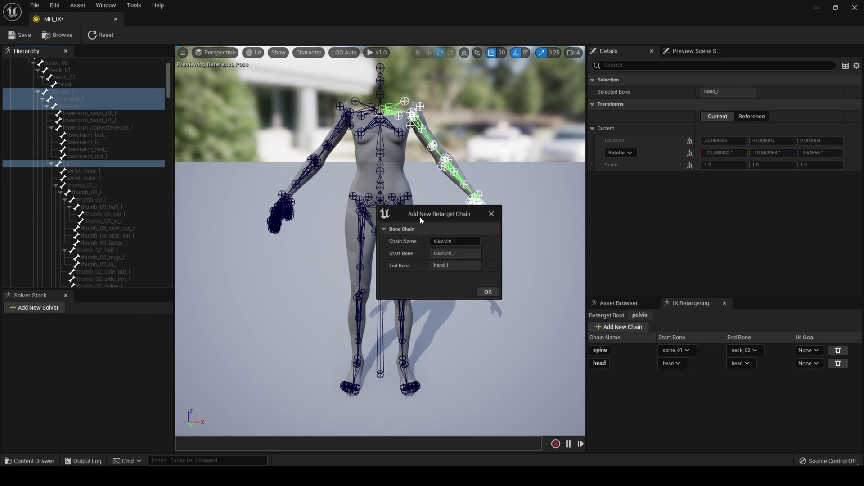
left_click(486, 292)
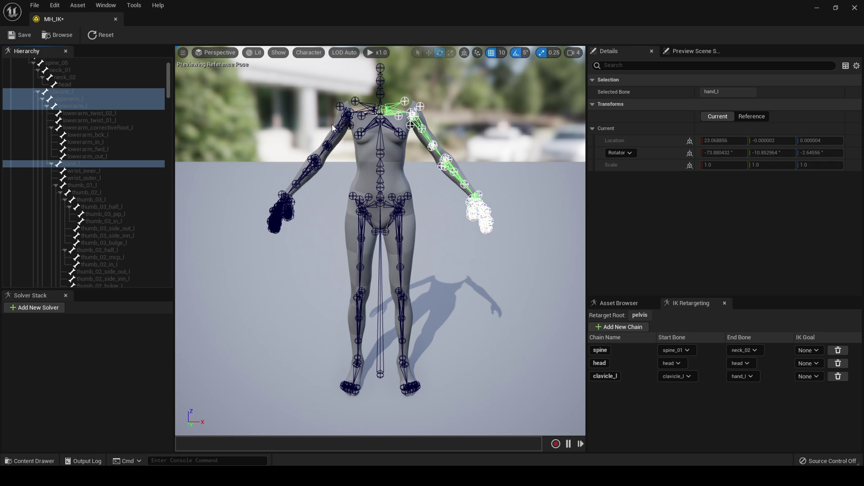
Create the clavicle_r retarget chain from clavicle_r to hand_r
scroll(90, 158, "down", 15)
left_click(68, 176)
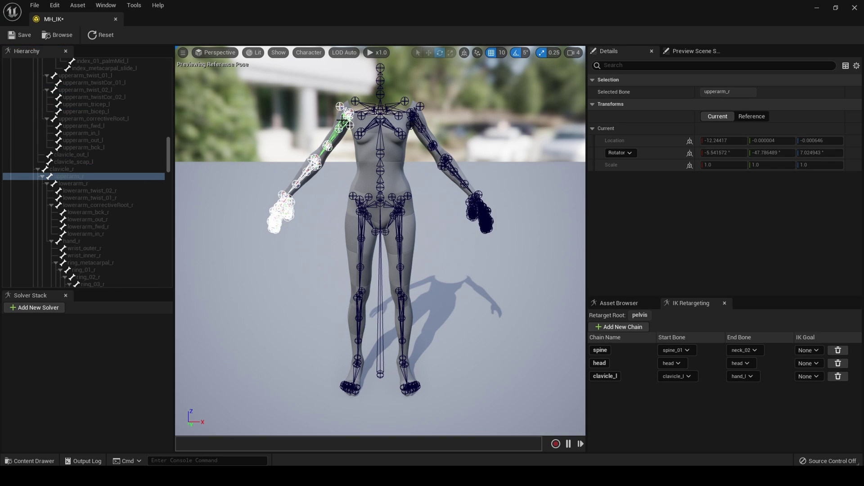
left_click(69, 167)
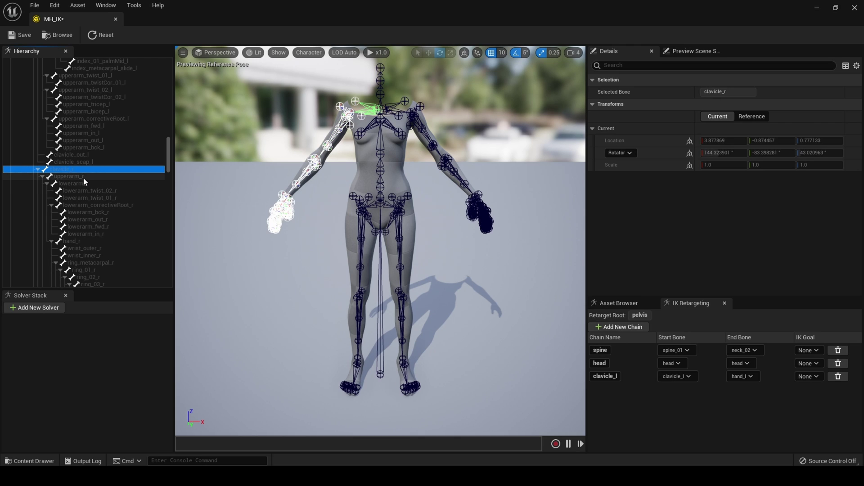
left_click(83, 177, "ctrl")
left_click(84, 183, "ctrl")
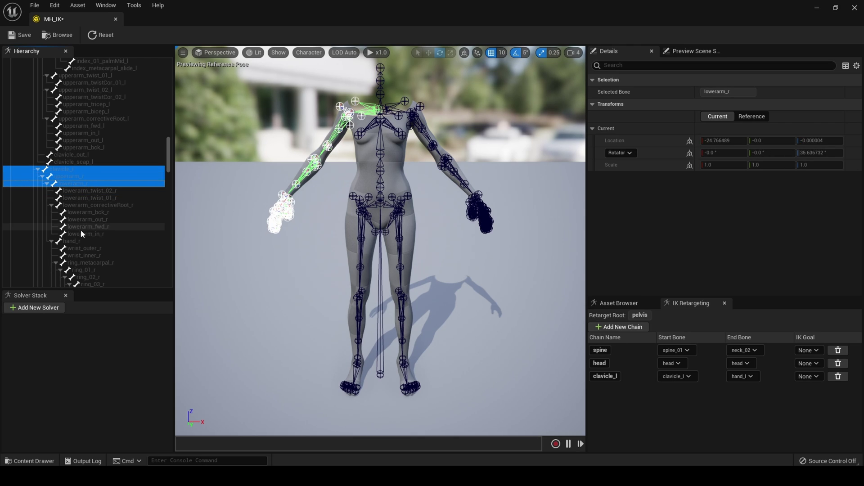
left_click(75, 242, "ctrl")
right_click(78, 242)
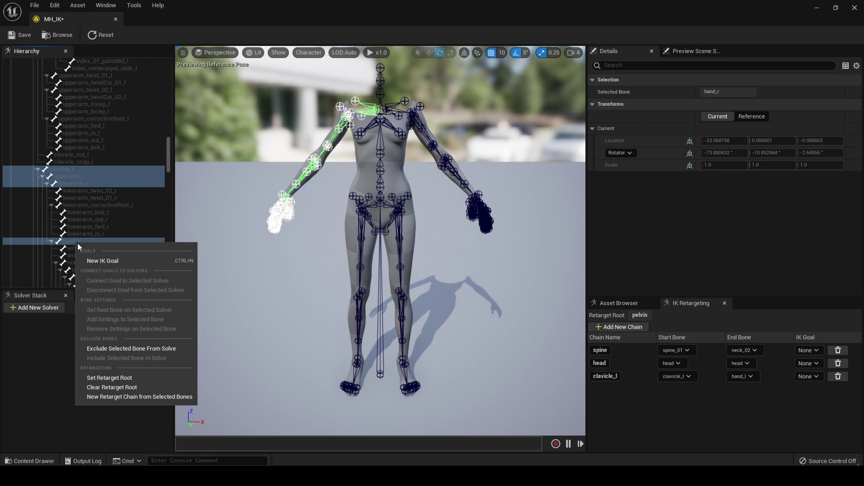
left_click(153, 396)
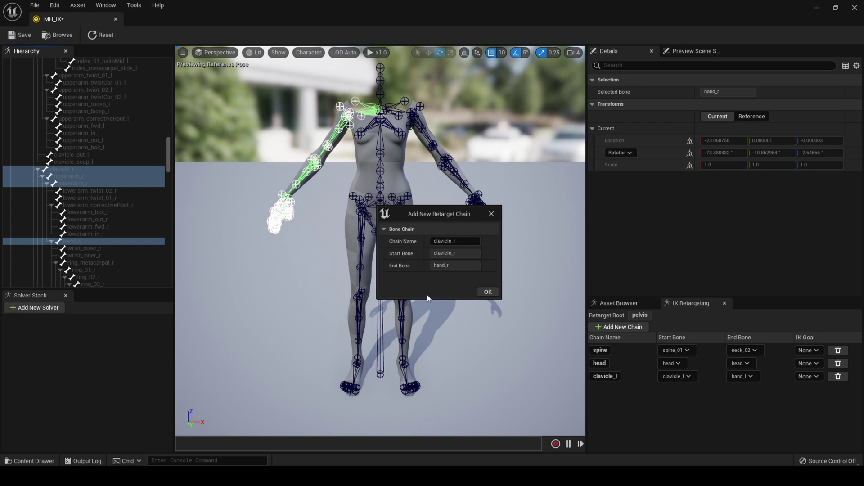
left_click(488, 292)
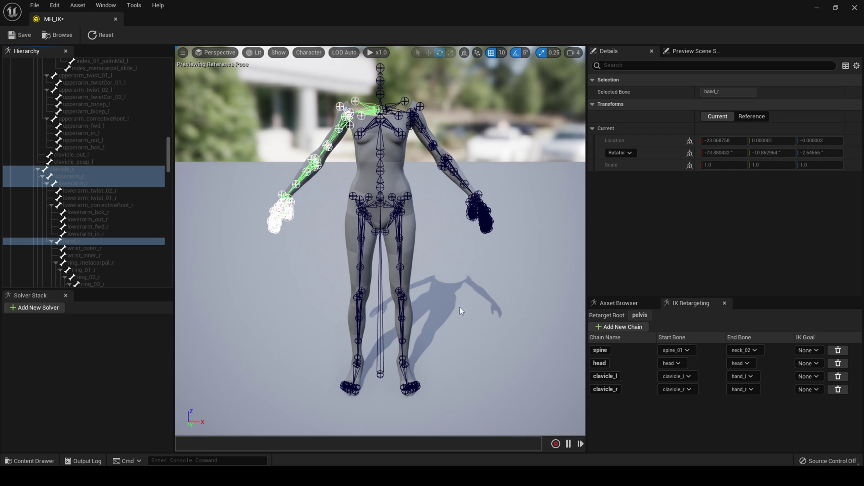
left_click(401, 229)
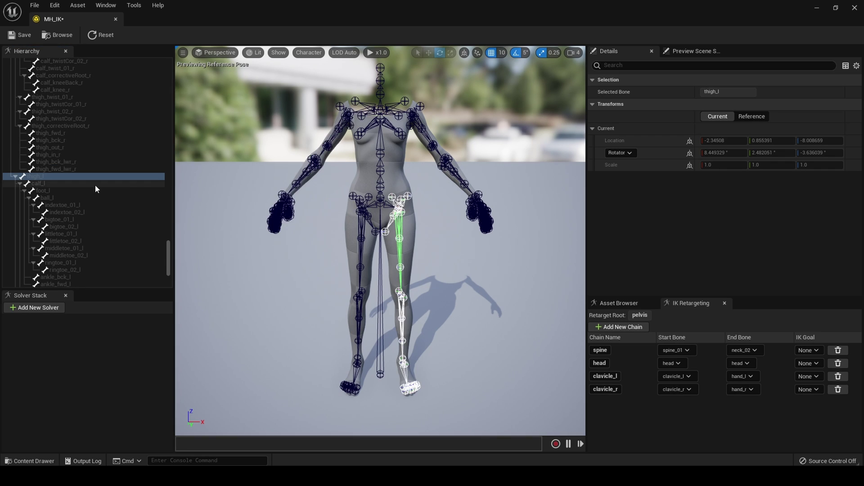
Create the thigh_l retarget chain from thigh_l to ball_l
left_click(50, 176)
left_click(45, 184, "shift")
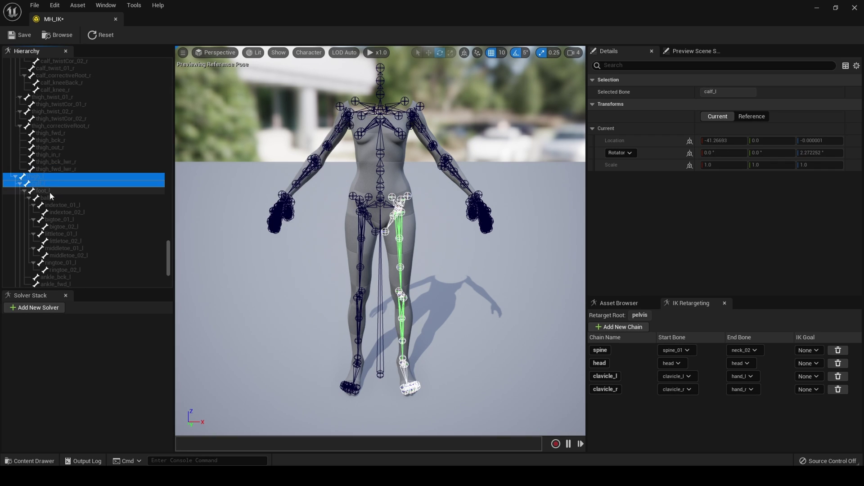
left_click(50, 192, "shift")
left_click(52, 198, "shift")
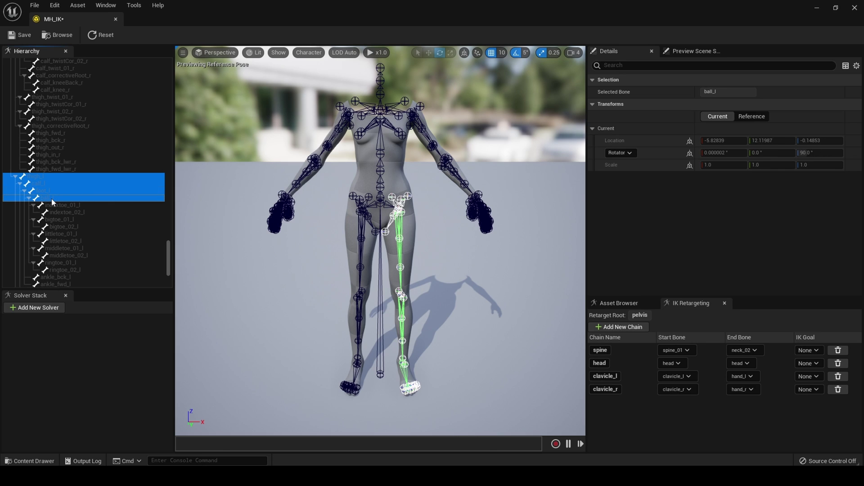
right_click(51, 199)
left_click(123, 355)
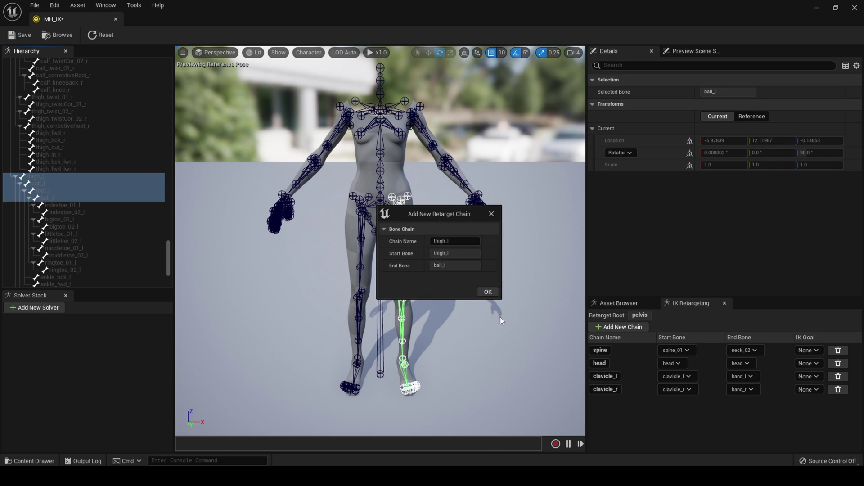
left_click(488, 292)
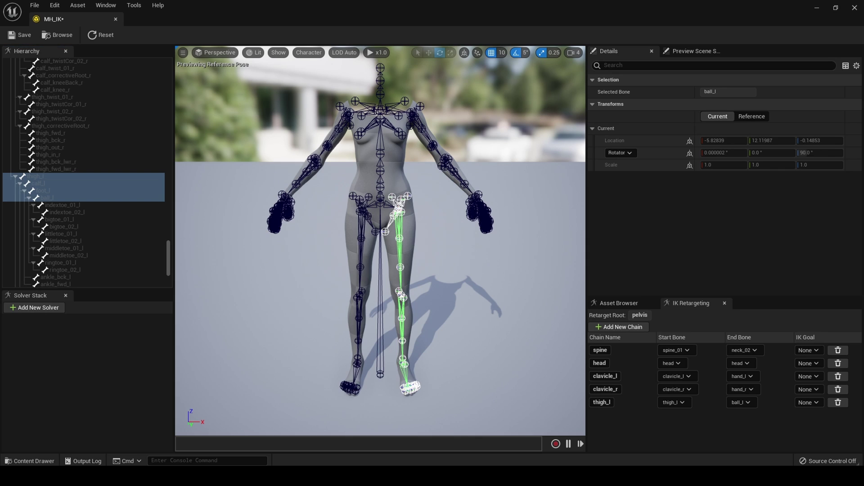
Create the thigh_r retarget chain from thigh_r to ball_r and save MH_IK
left_click(361, 223)
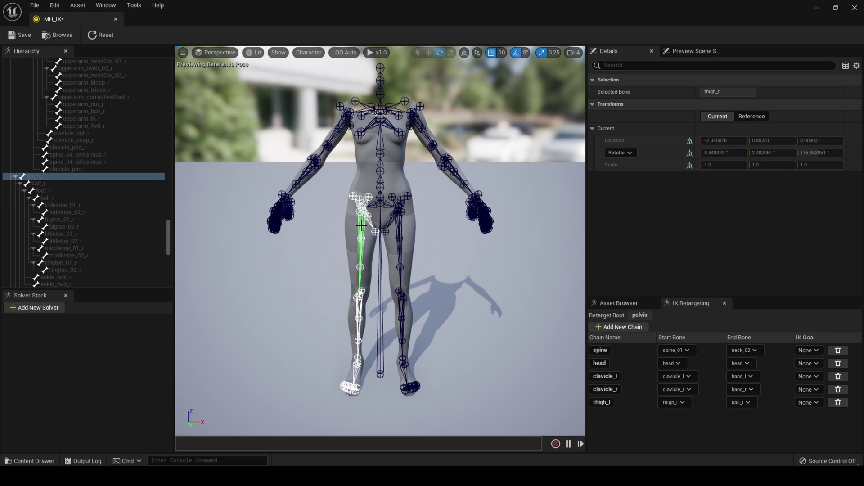
left_click(42, 184, "ctrl")
left_click(57, 191, "ctrl")
left_click(47, 197, "ctrl")
right_click(47, 198)
left_click(112, 353)
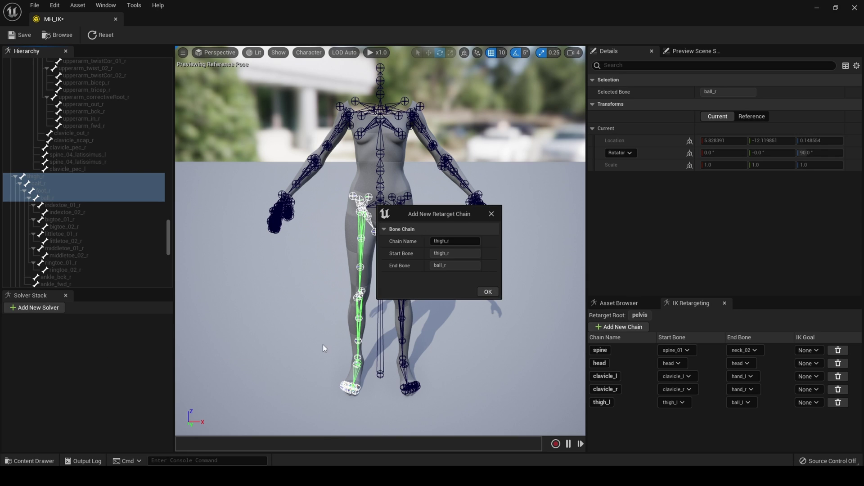
left_click(486, 292)
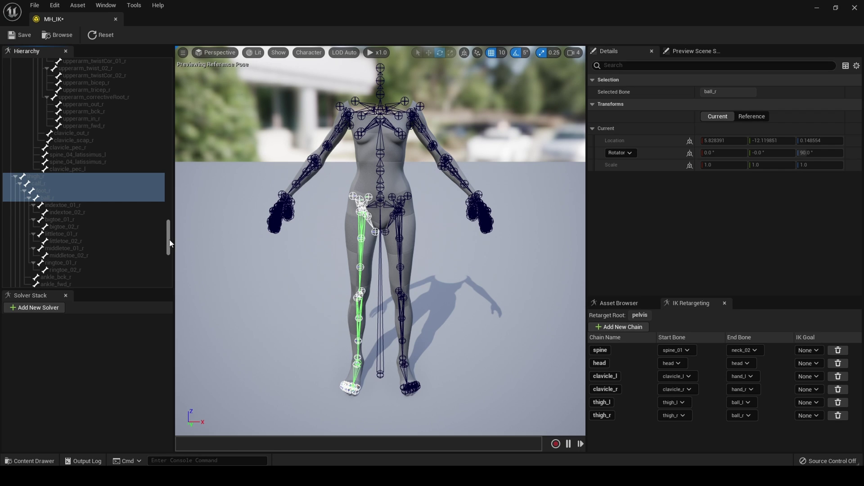
left_click(17, 36)
left_click_drag(170, 247, 170, 77)
Add a Full Body IK solver and make pelvis its root bone
left_click(28, 308)
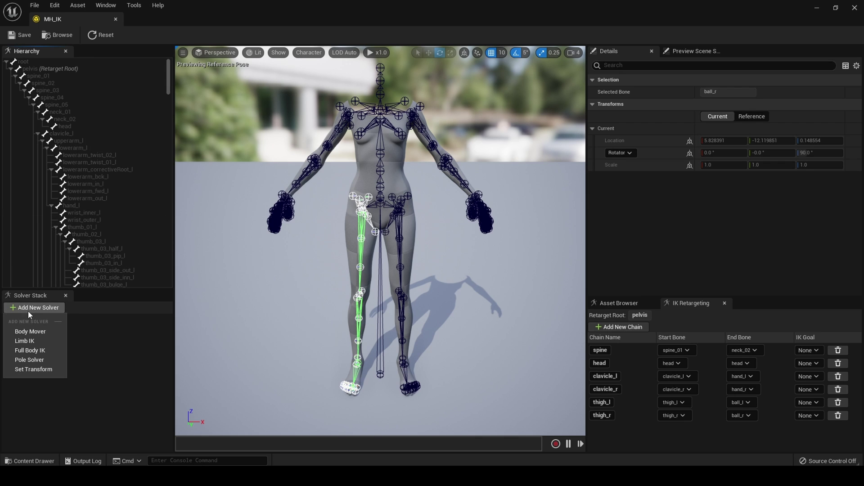
left_click(37, 352)
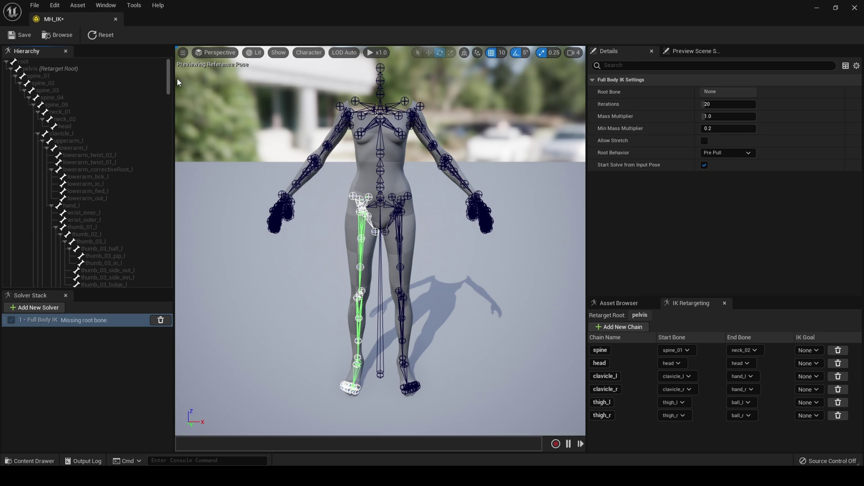
left_click(28, 69)
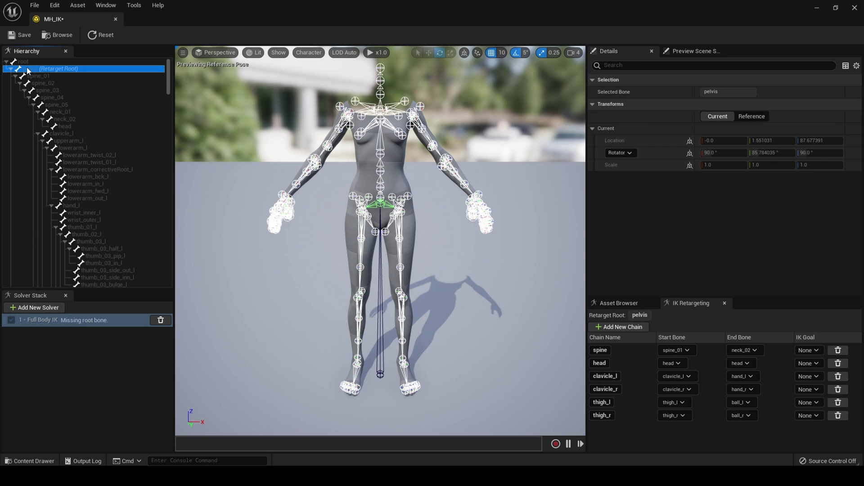
right_click(27, 70)
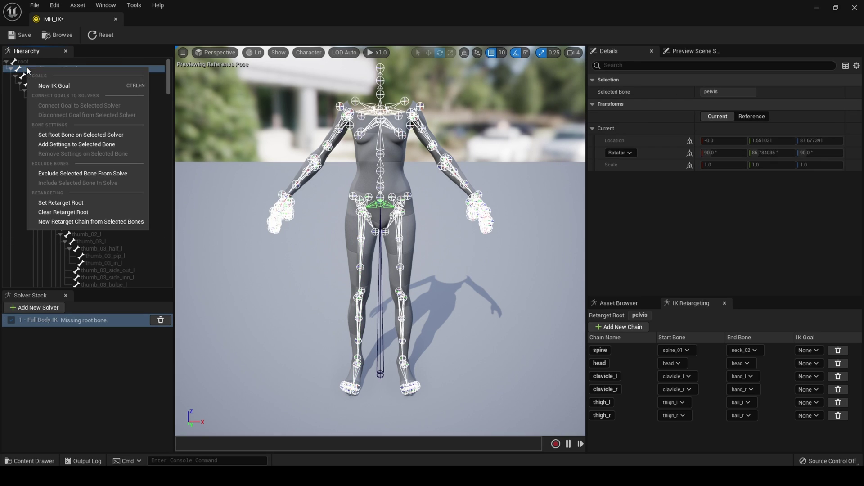
left_click(60, 134)
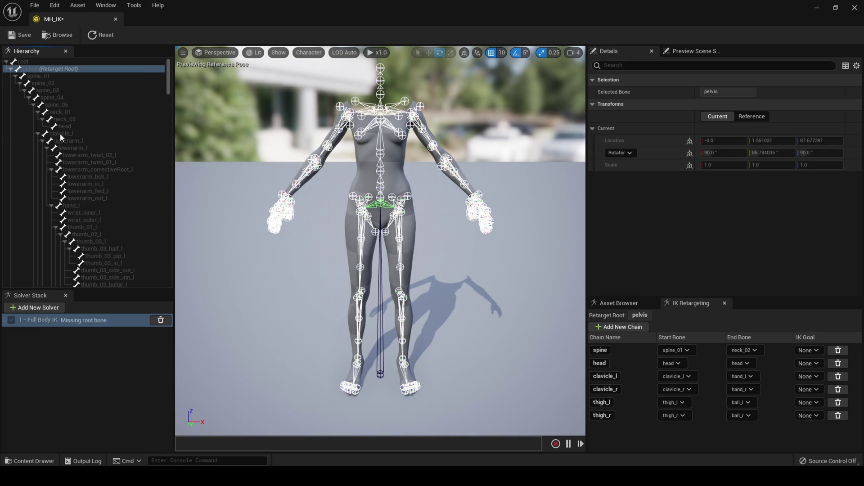
Add IK goals on the hand_l and hand_r bones
left_click(477, 196)
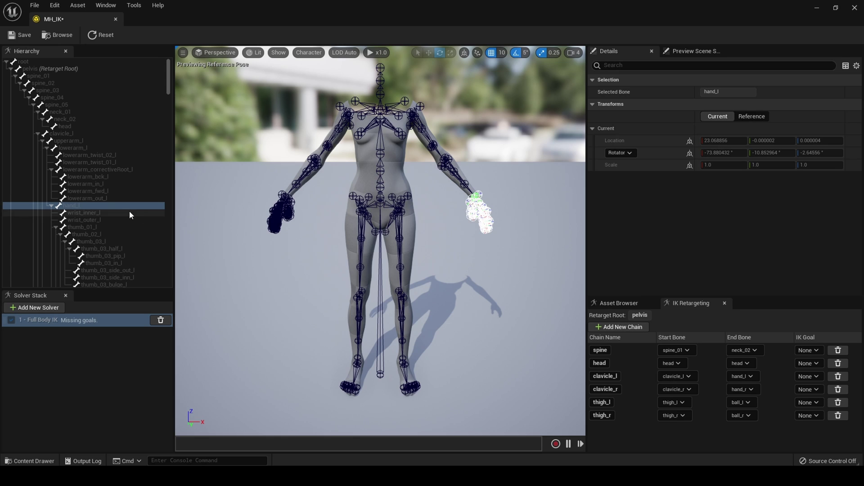
right_click(78, 209)
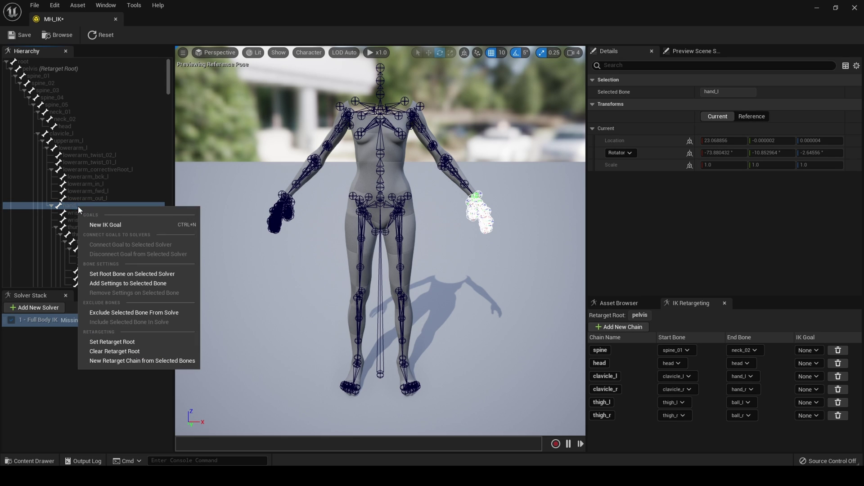
left_click(111, 226)
left_click(282, 193)
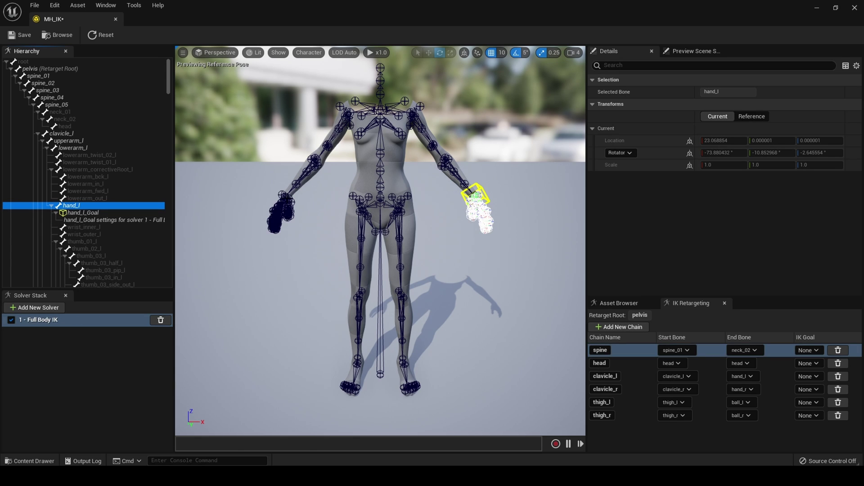
right_click(77, 162)
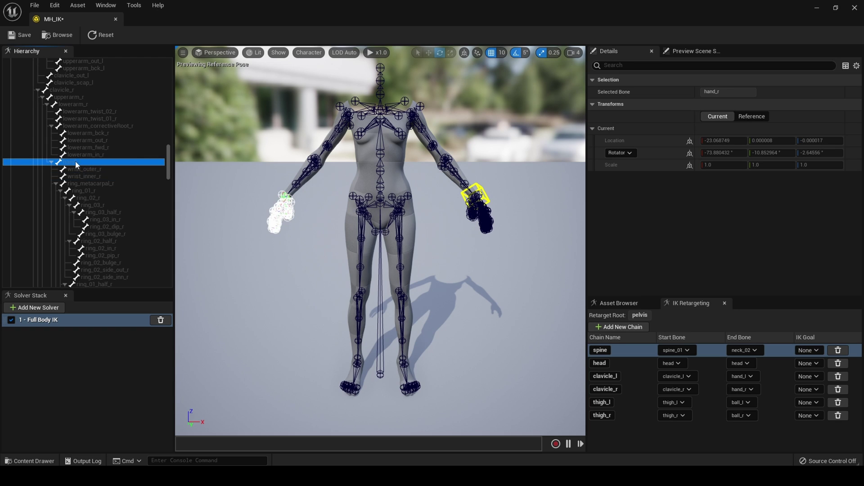
left_click(93, 180)
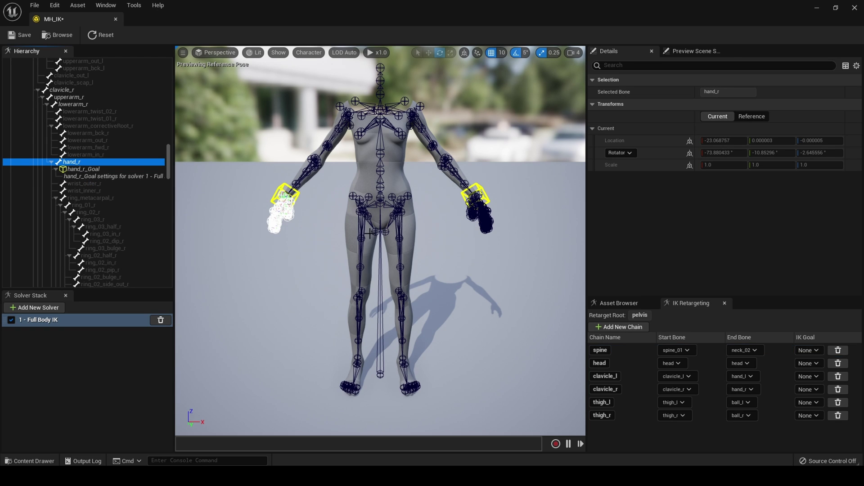
Add IK goals on the foot_l and foot_r bones
left_click(403, 361)
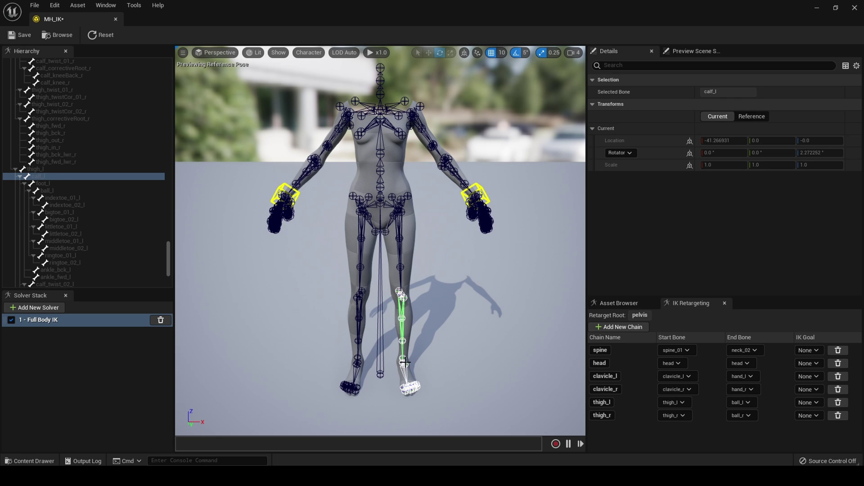
left_click(38, 184)
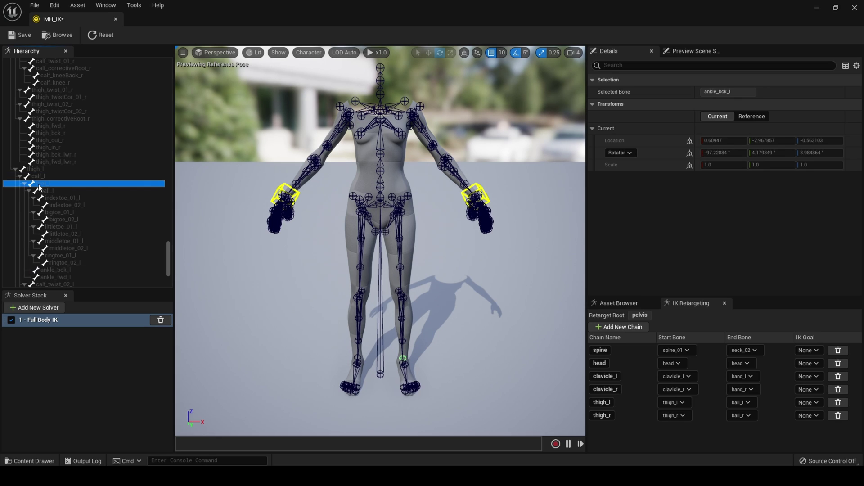
right_click(38, 184)
left_click(63, 202)
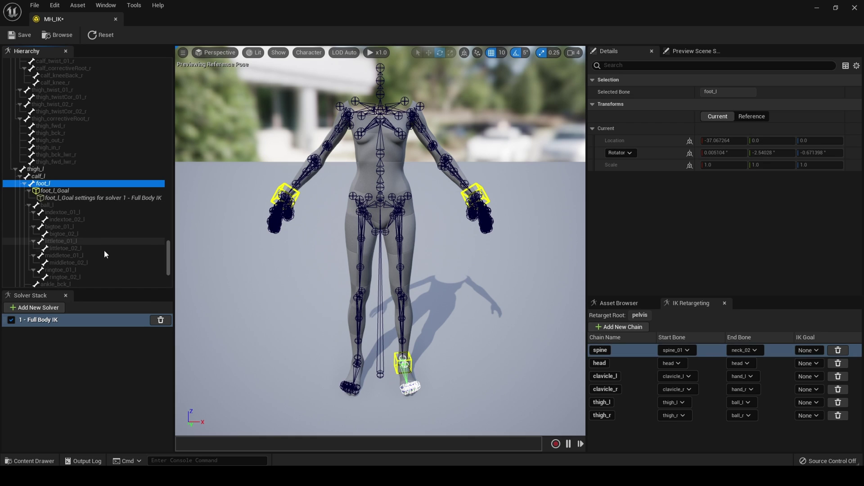
left_click(361, 359)
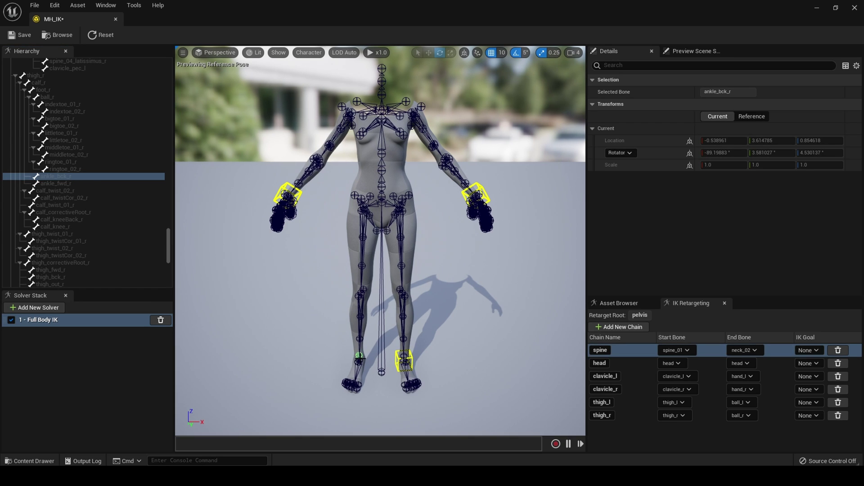
left_click(358, 361)
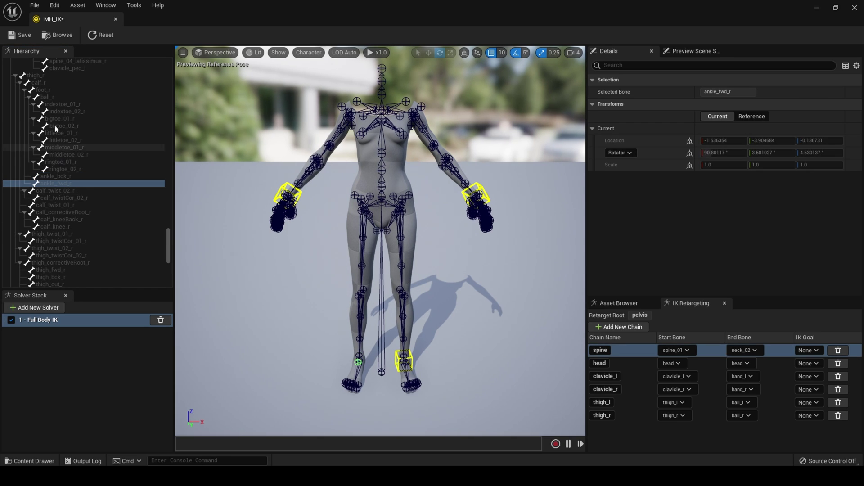
left_click(45, 90)
right_click(46, 92)
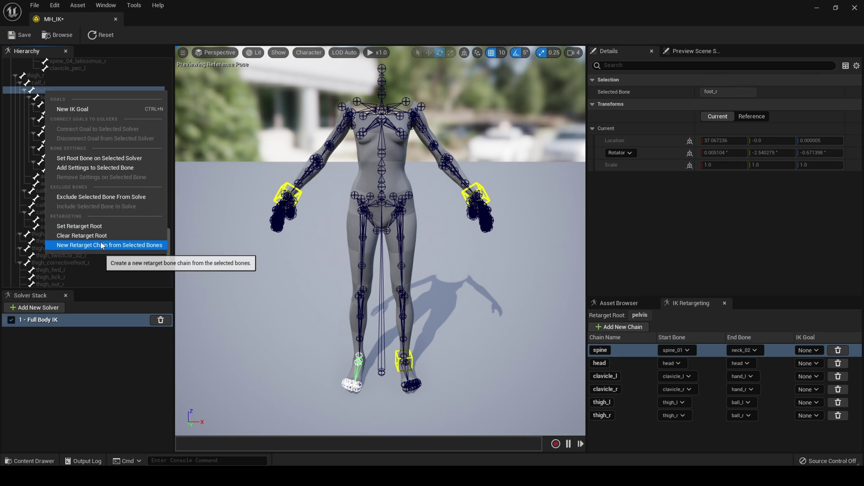
left_click(88, 109)
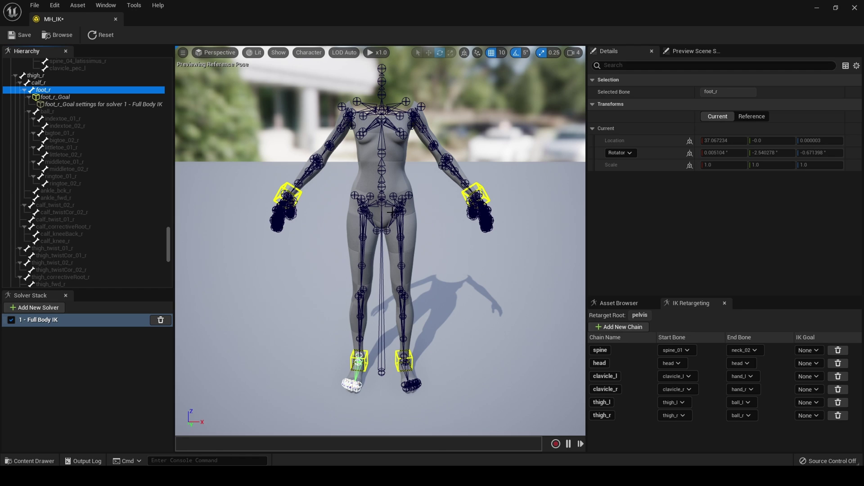
Save the IK Rig, then give clavicle_l hand_l_Goal and clavicle_r hand_r_Goal as IK goals
left_click(23, 35)
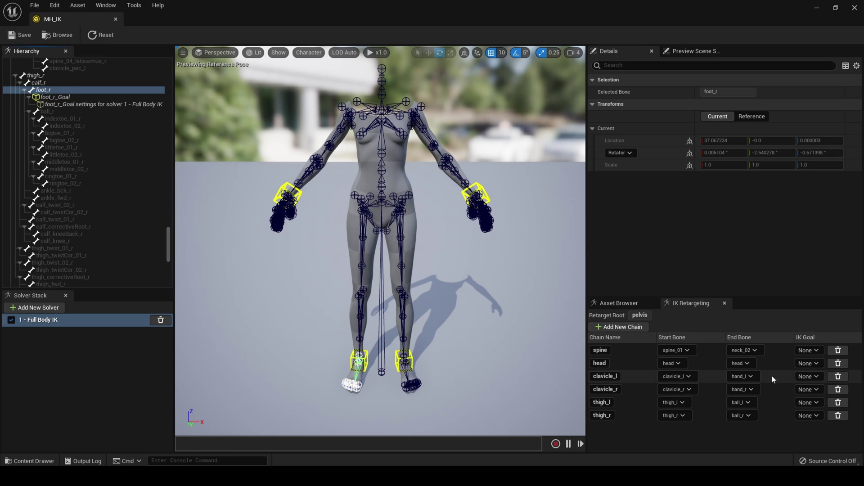
left_click(640, 377)
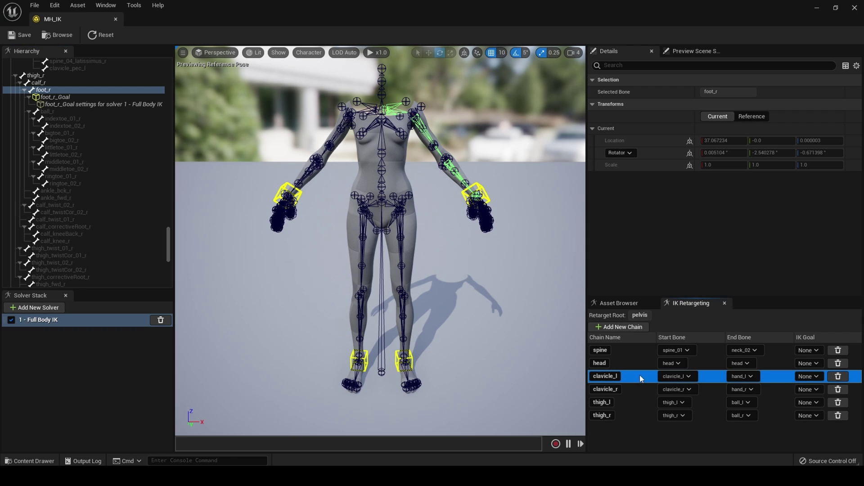
left_click(807, 377)
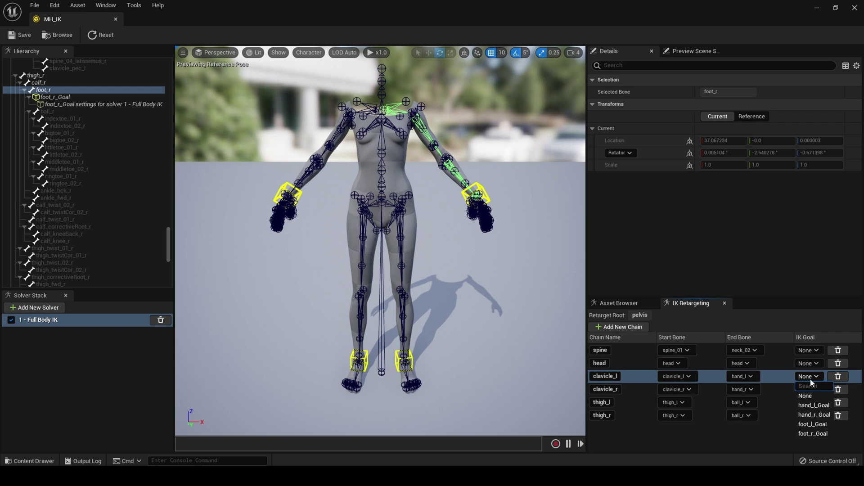
left_click(814, 405)
left_click(816, 390)
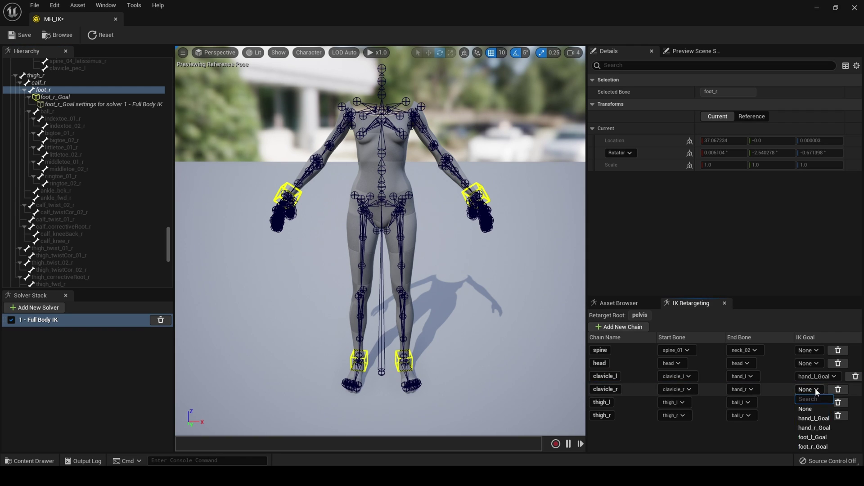
left_click(630, 390)
left_click(809, 390)
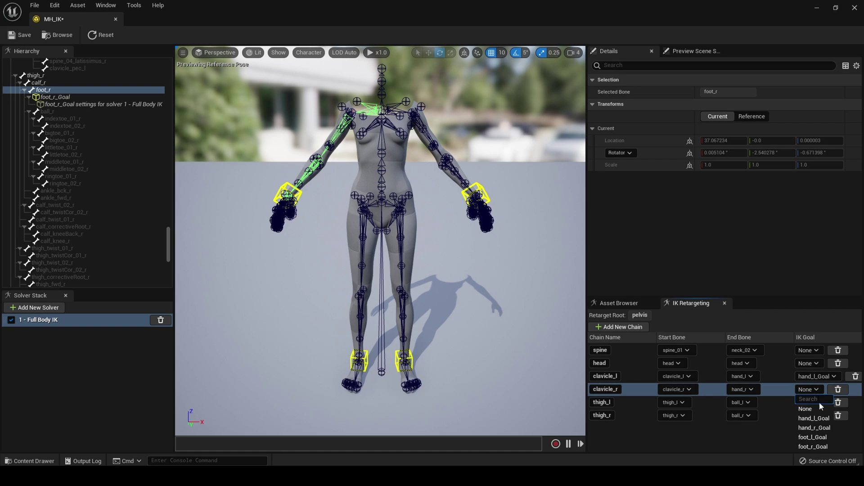
left_click(825, 429)
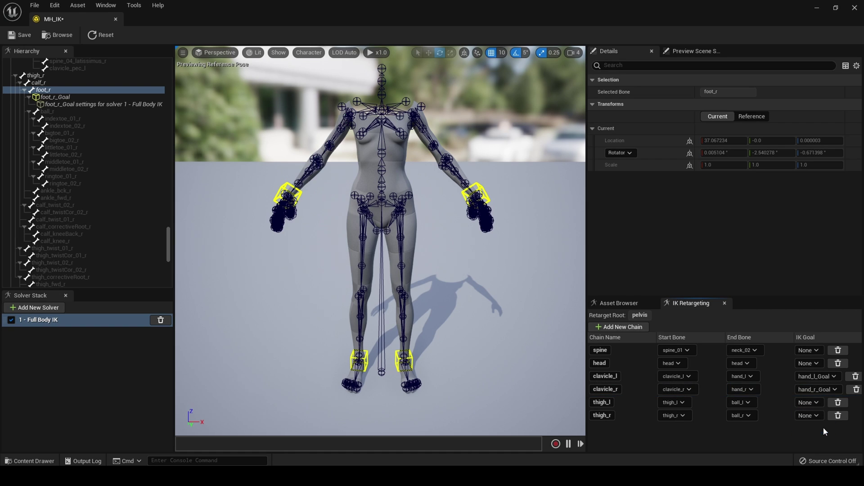
Assign foot_l_Goal to thigh_l and foot_r_Goal to thigh_r, then save MH_IK
left_click(634, 402)
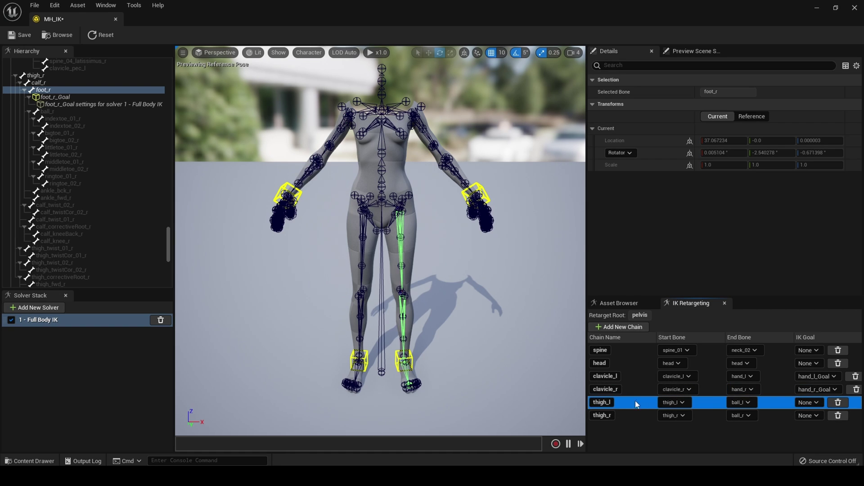
left_click(815, 402)
left_click(815, 450)
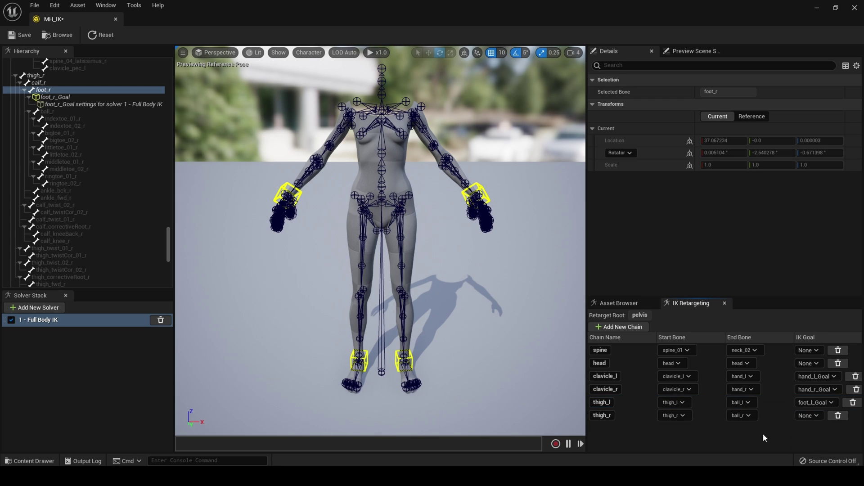
left_click(625, 414)
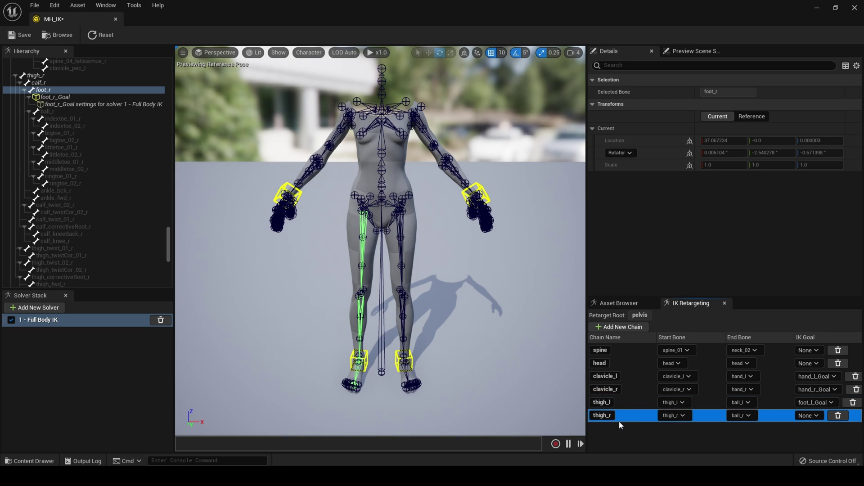
left_click(814, 415)
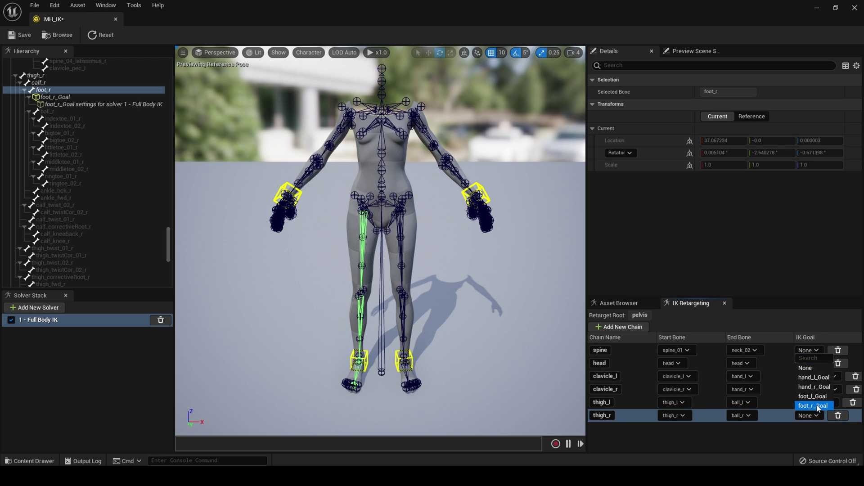
left_click(814, 406)
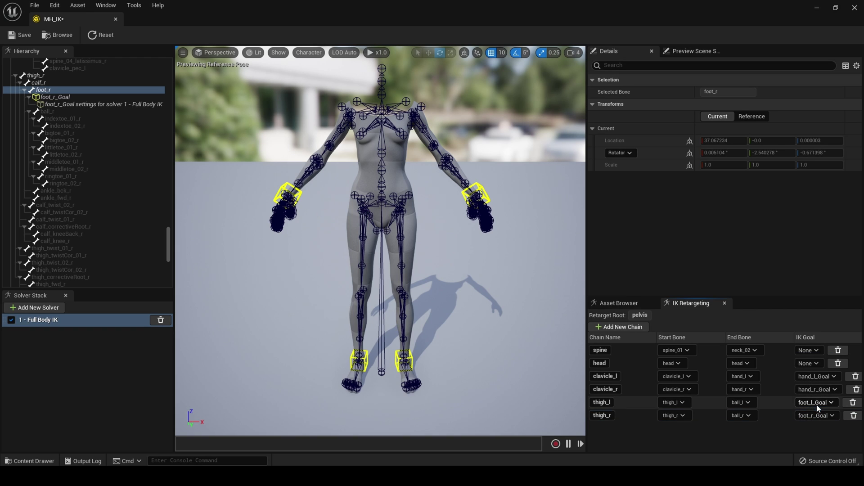
left_click(27, 36)
Close MH_IK and create a new IK Retargeter in QuickIK with Mixamo_ik as source rig
left_click(855, 8)
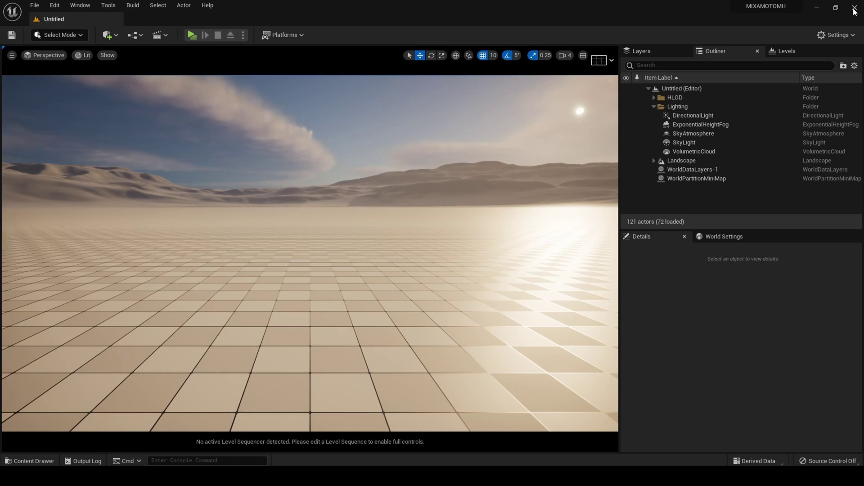
left_click(31, 461)
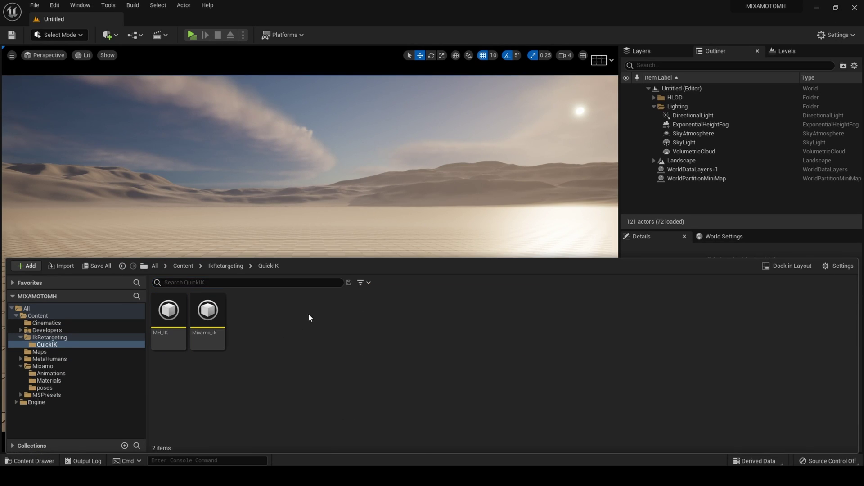
right_click(293, 328)
mouse_move(341, 300)
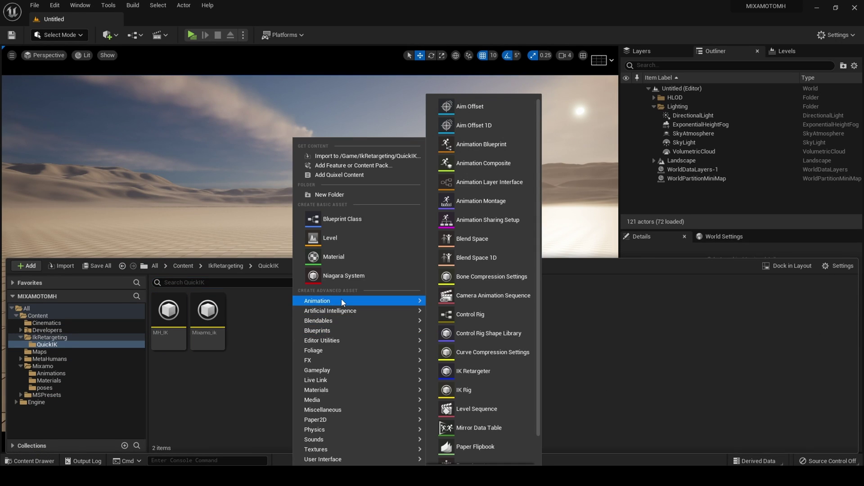
left_click(511, 371)
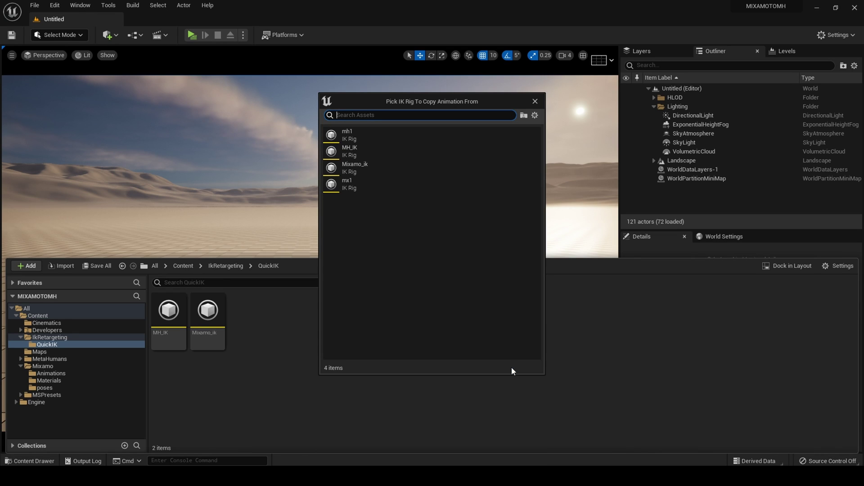
left_click(380, 169)
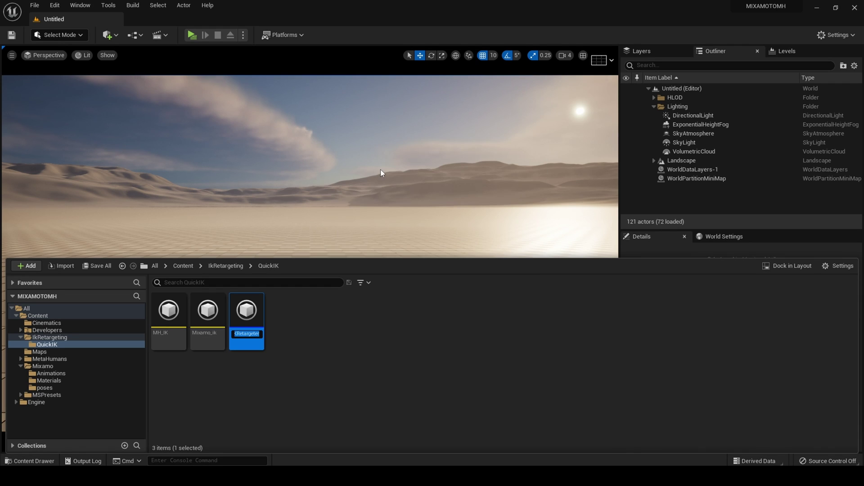
Name the new retargeter Mixamo and open it for editing
key("BackSpace")
type("Mixamo")
key("Return")
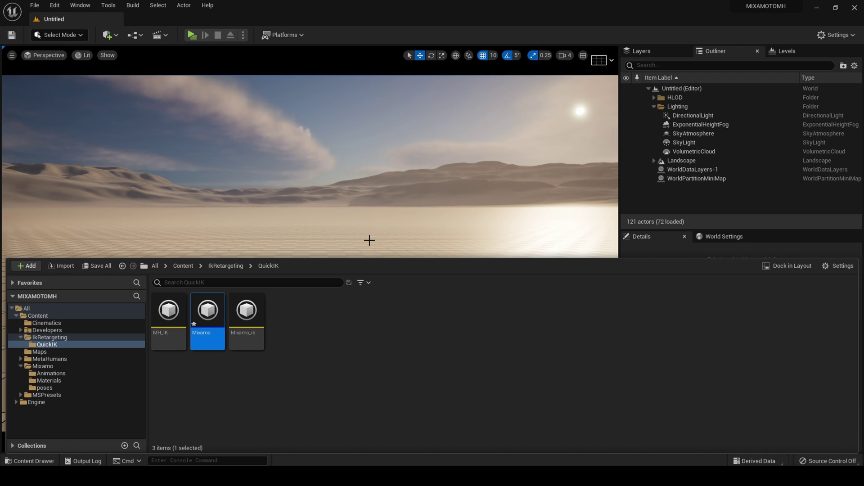
double_click(210, 318)
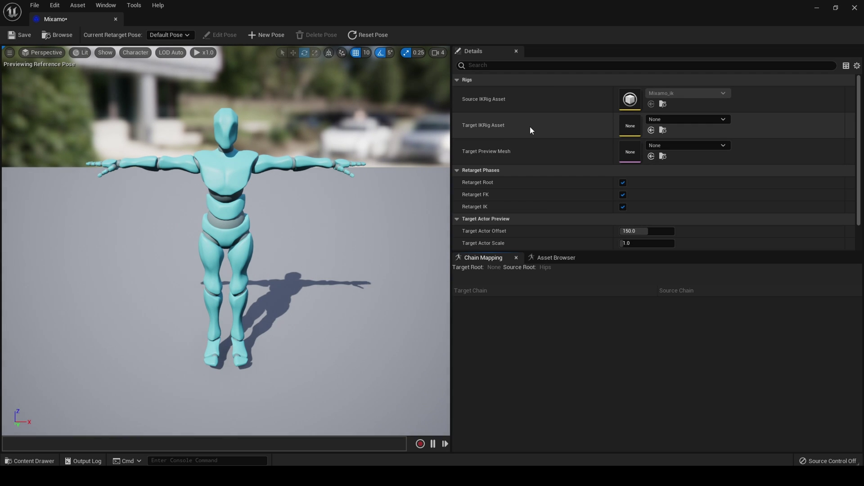
Make MH_IK the target rig, auto-map all six chains, and show the animation list
left_click(648, 120)
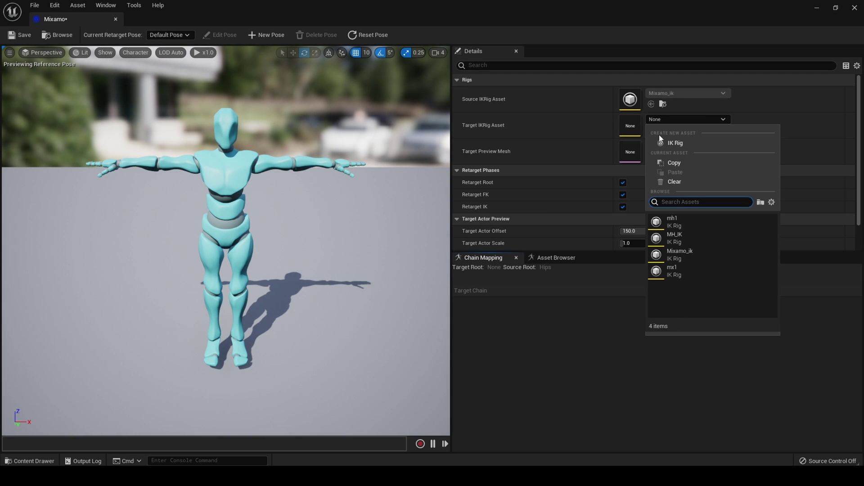
left_click(690, 237)
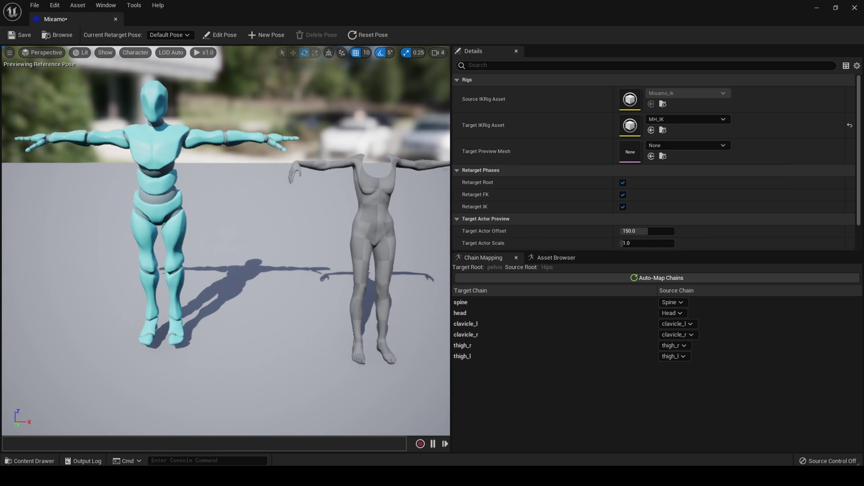
mouse_move(393, 269)
left_mouse_down()
mouse_move(383, 264)
mouse_move(393, 269)
left_mouse_up()
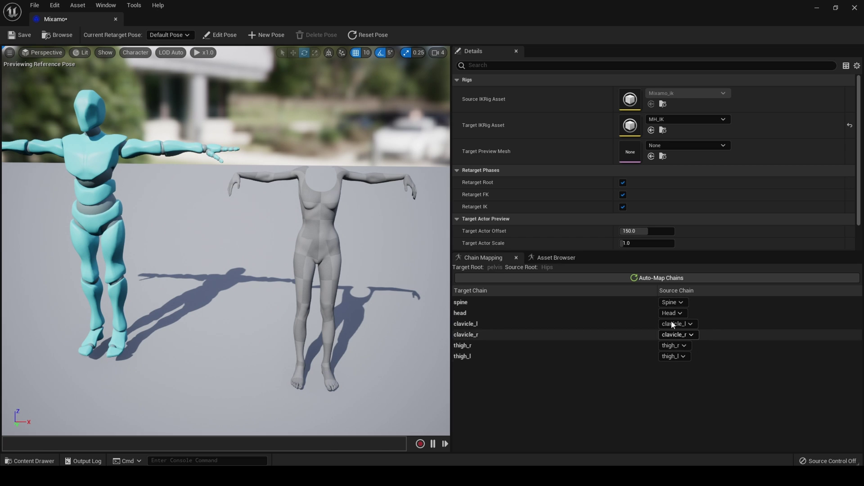
left_click(661, 279)
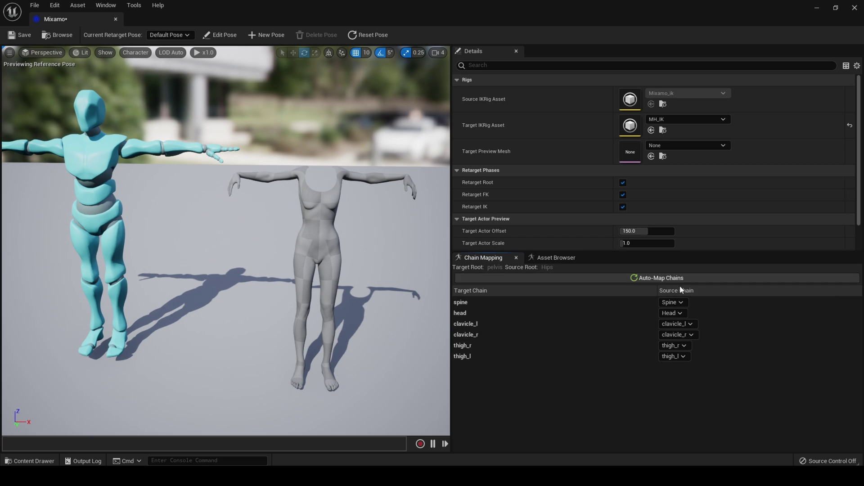
left_click(544, 260)
Select the End_Plank animation and enter Edit Pose mode for the target
scroll(536, 425, "down", 2)
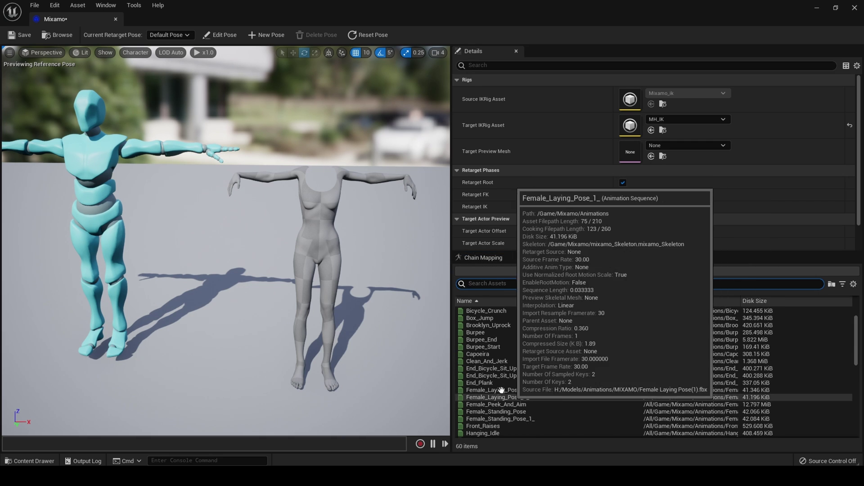
left_click(530, 382)
scroll(544, 394, "down", 3)
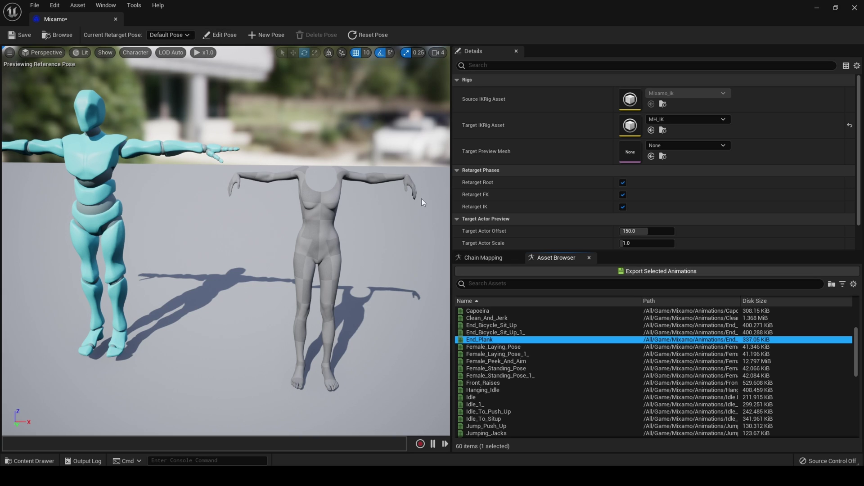
left_click(218, 35)
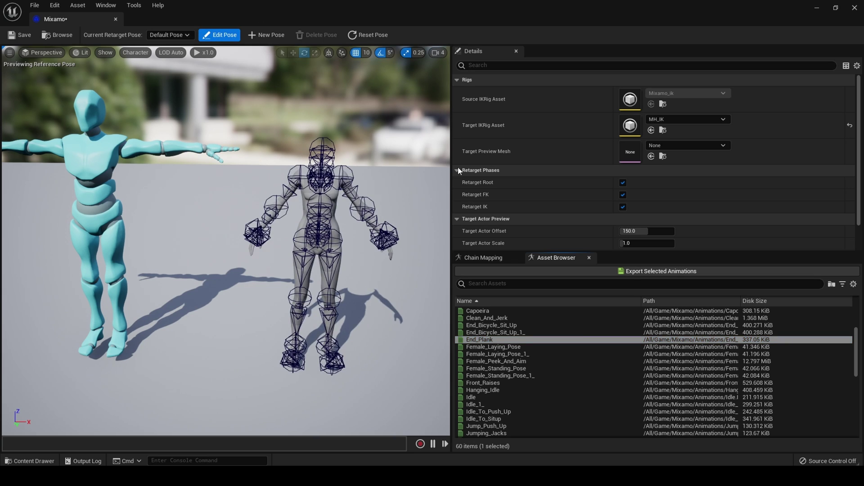
Rotate the MetaHuman's left and right upper arms outward to horizontal
scroll(626, 223, "down", 1)
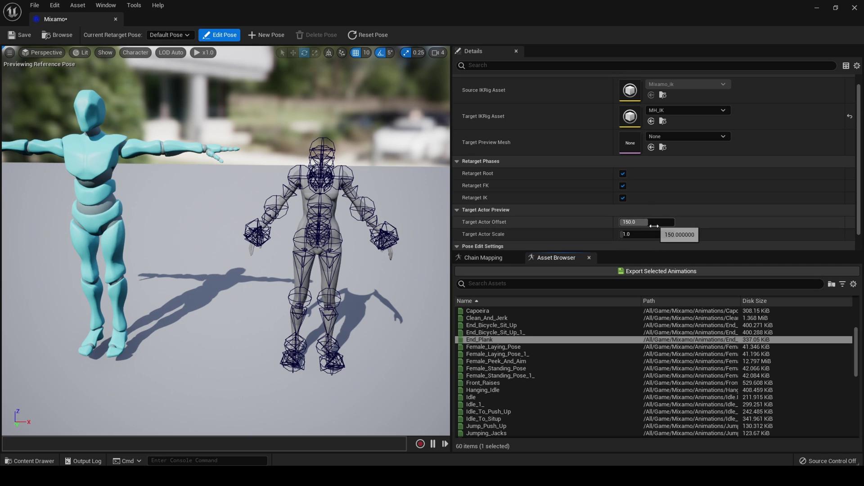
scroll(657, 234, "down", 1)
left_click_drag(662, 245, 619, 246)
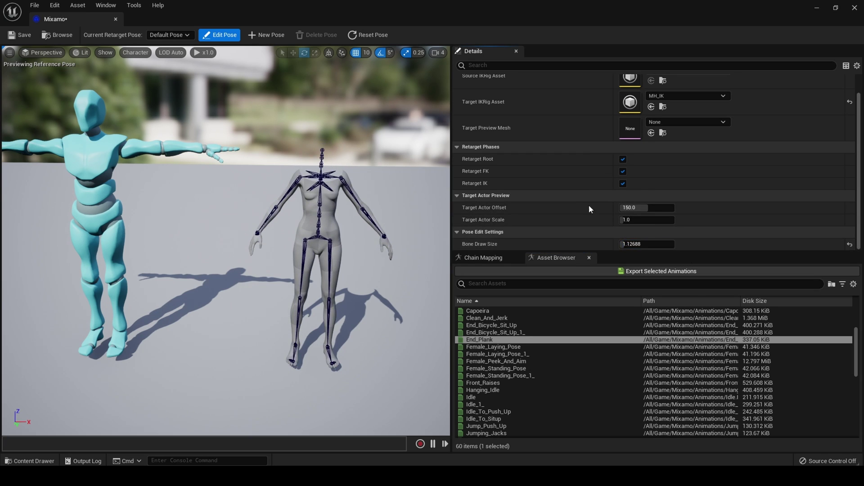
left_click(309, 174)
left_click_drag(315, 165, 298, 143)
left_click(344, 181)
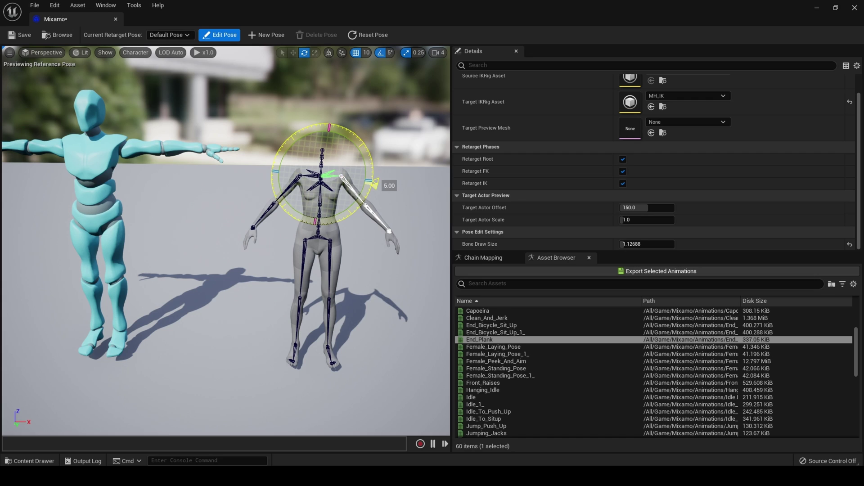
left_click(302, 174)
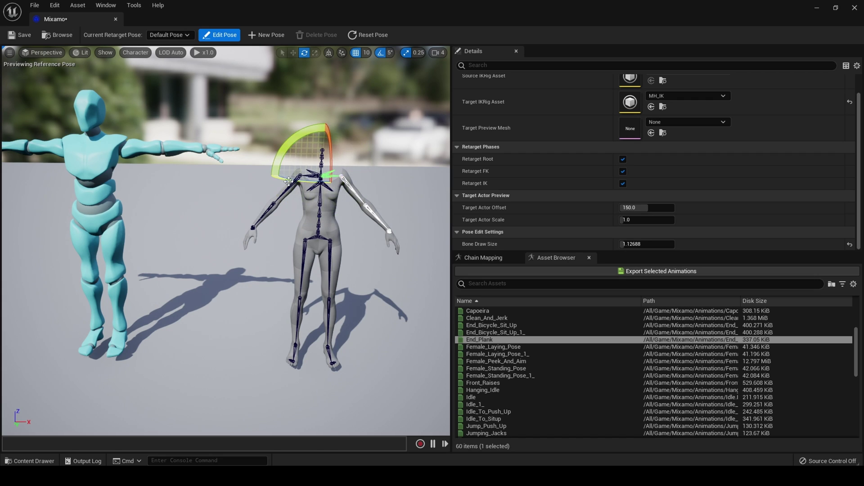
left_click(301, 172)
left_click_drag(334, 135, 279, 173)
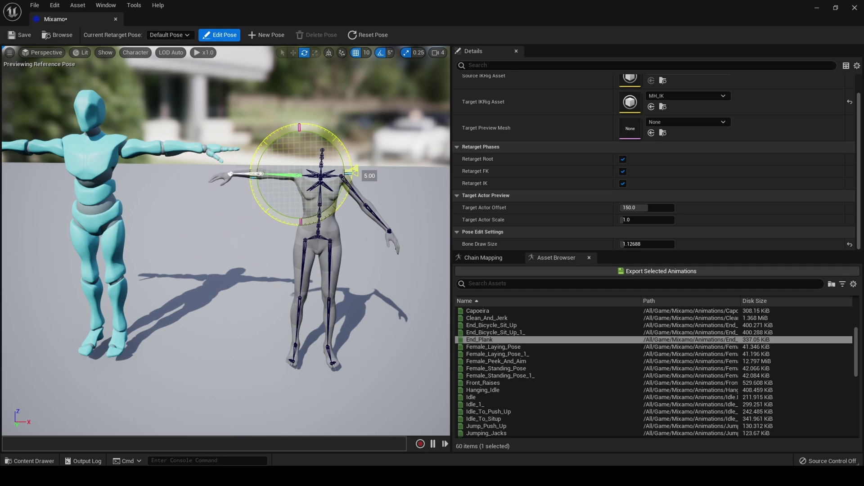
left_click(356, 188)
left_click_drag(375, 180, 396, 148)
Check the pose in top-down wireframe, raise target actor offset to about 214, return to perspective
left_click(45, 53)
left_click(50, 86)
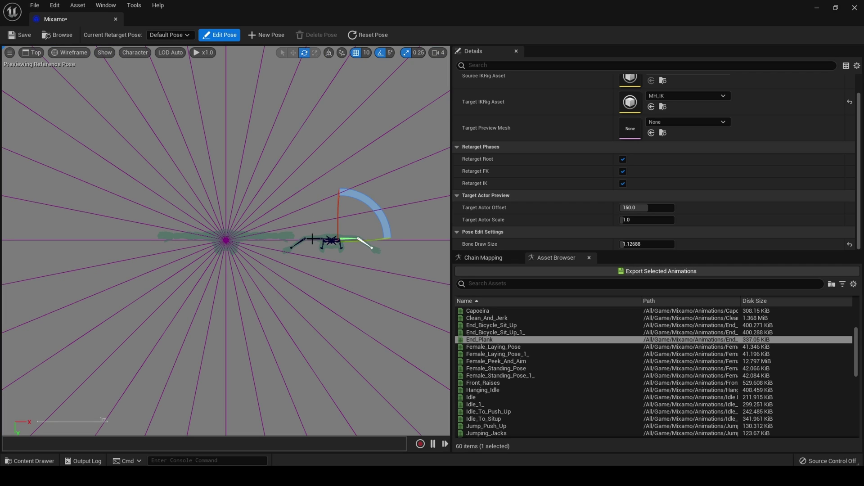
mouse_move(630, 207)
left_mouse_down()
mouse_move(653, 208)
mouse_move(643, 207)
left_mouse_up()
left_click(421, 239)
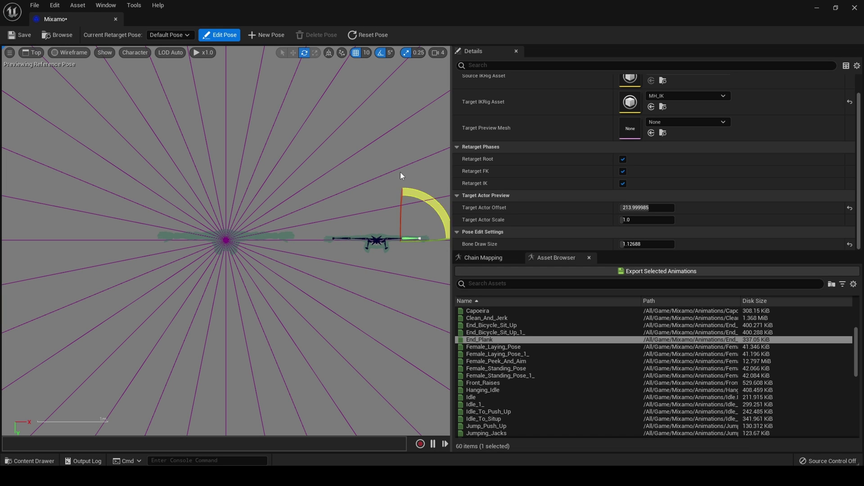
left_click(31, 52)
left_click(50, 65)
Set rotation snap to 2.812° and adjust the pelvis, thigh, lower leg, arm and clavicle bones
left_click(255, 192)
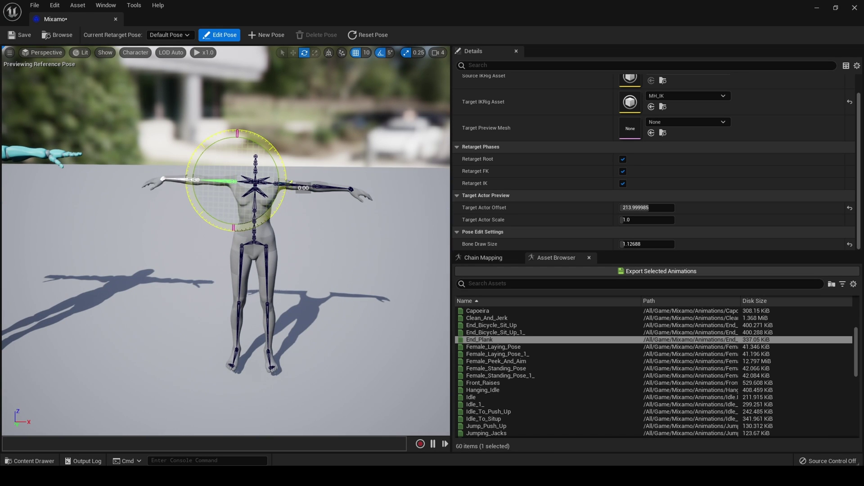
left_click(386, 53)
left_click(470, 83)
left_click(244, 265)
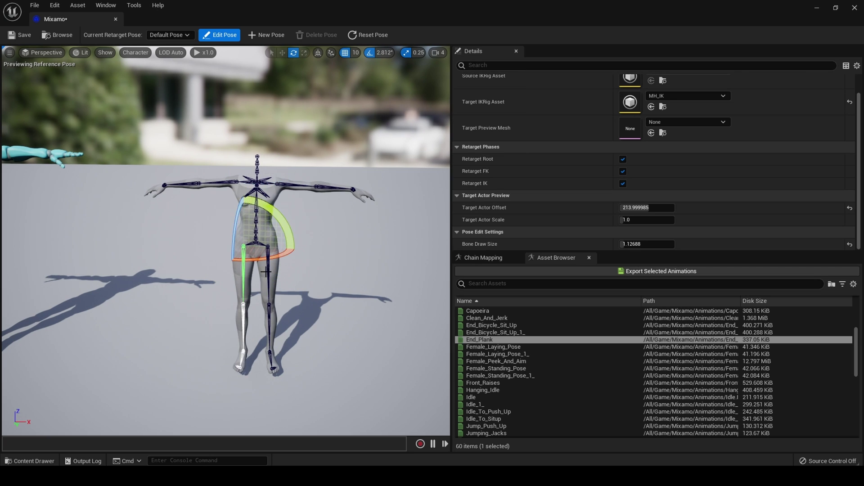
left_click(254, 239)
left_click(240, 353)
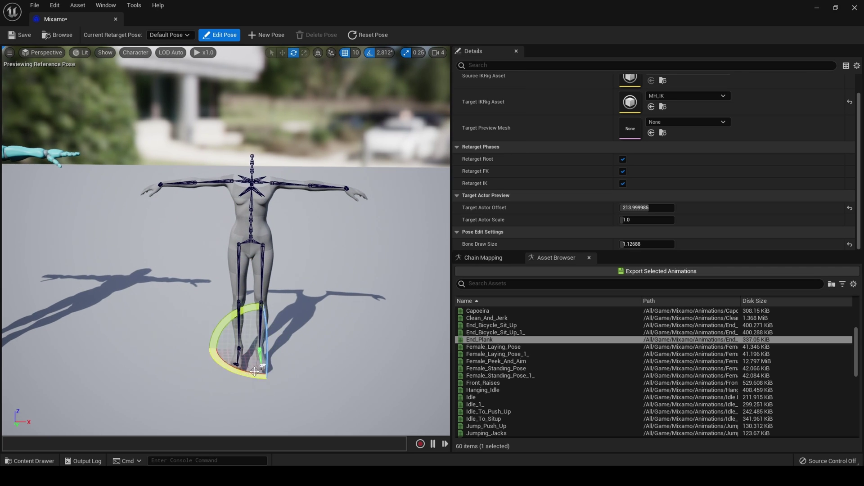
left_click(160, 184)
left_click(346, 188)
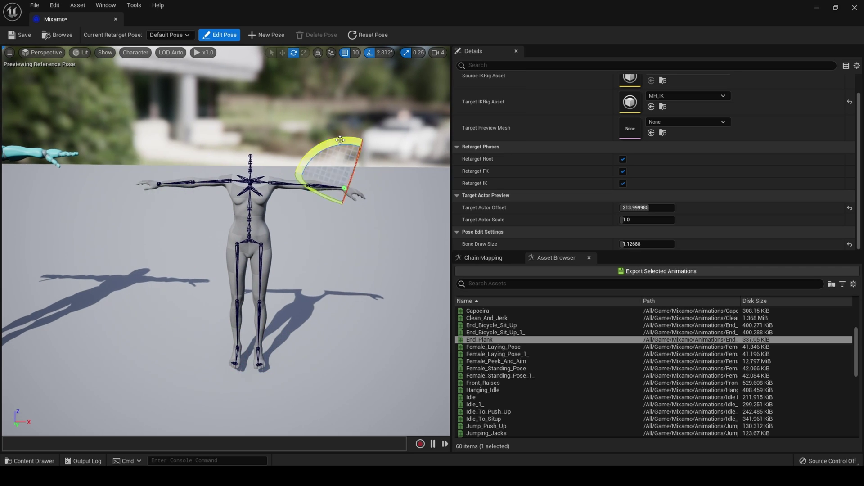
left_click(276, 183)
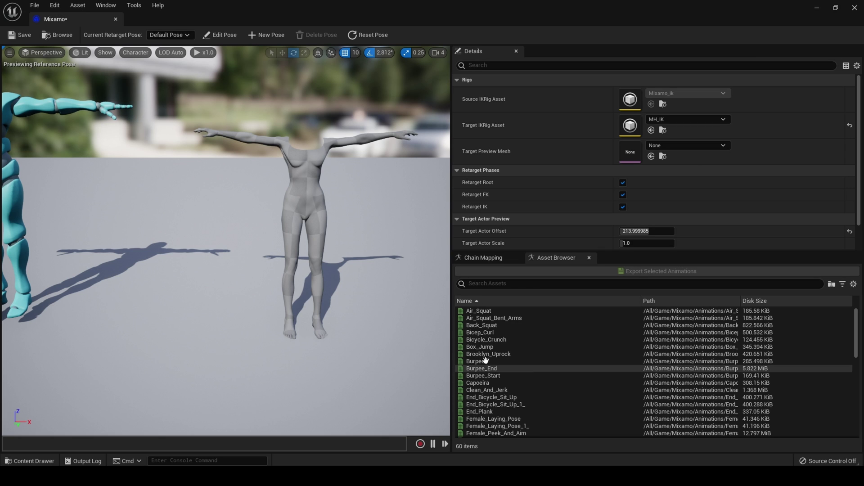
Pick Clean_And_Jerk in the Asset Browser and preview it on both characters
scroll(508, 374, "down", 3)
scroll(508, 375, "up", 2)
left_click(536, 363)
double_click(522, 362)
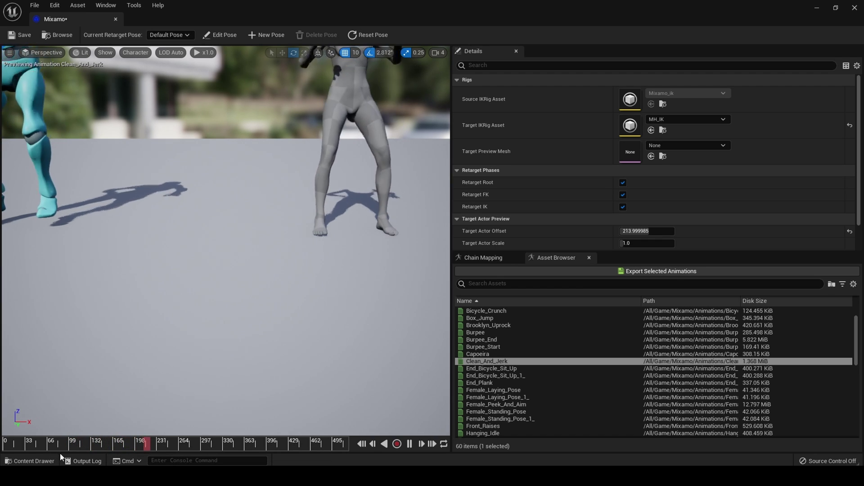
Turn off Retarget IK and play and scrub Clean_And_Jerk to compare the motion
left_click_drag(63, 445, 1, 447)
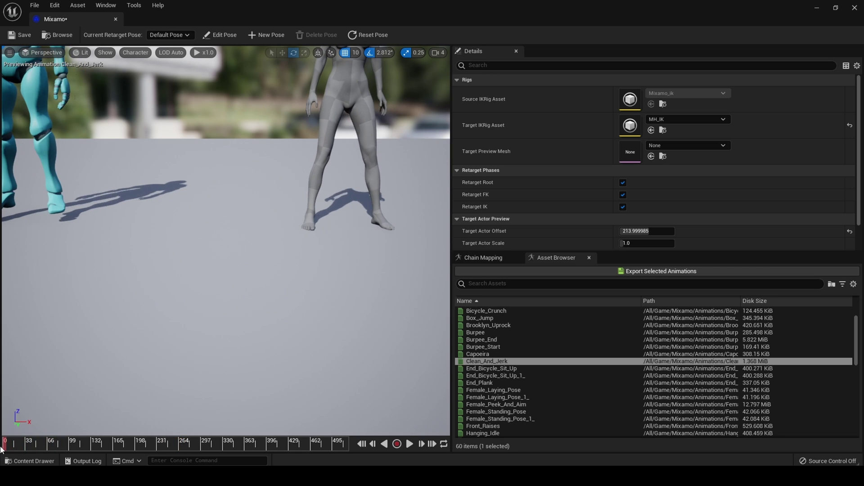
left_click(623, 207)
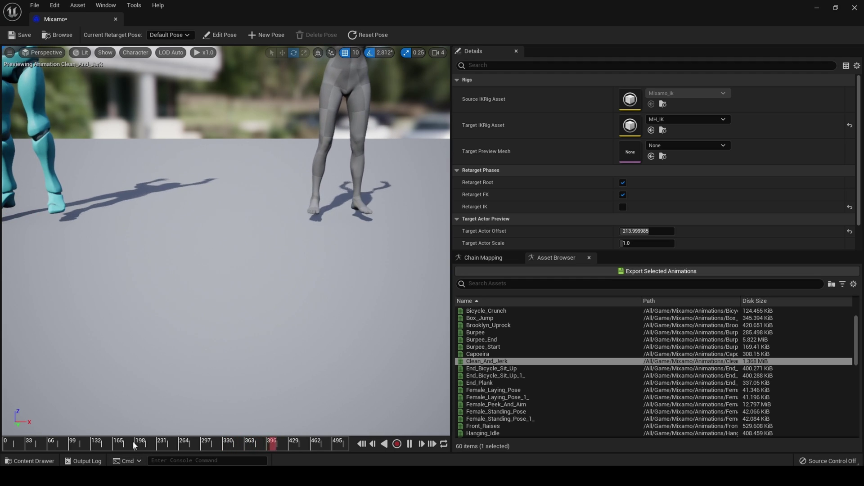
left_click_drag(133, 442, 35, 446)
left_click(410, 445)
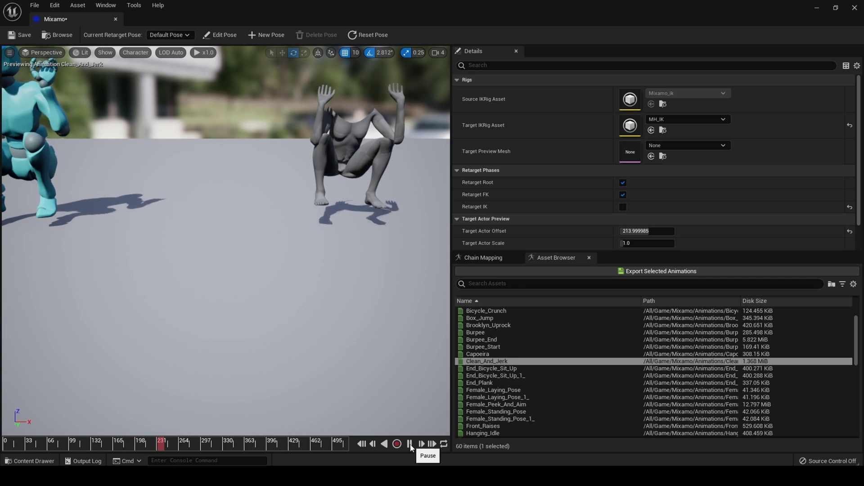
left_click(410, 444)
Pause and rewind the preview to frame 0, framing both characters in the viewport
left_click(1, 445)
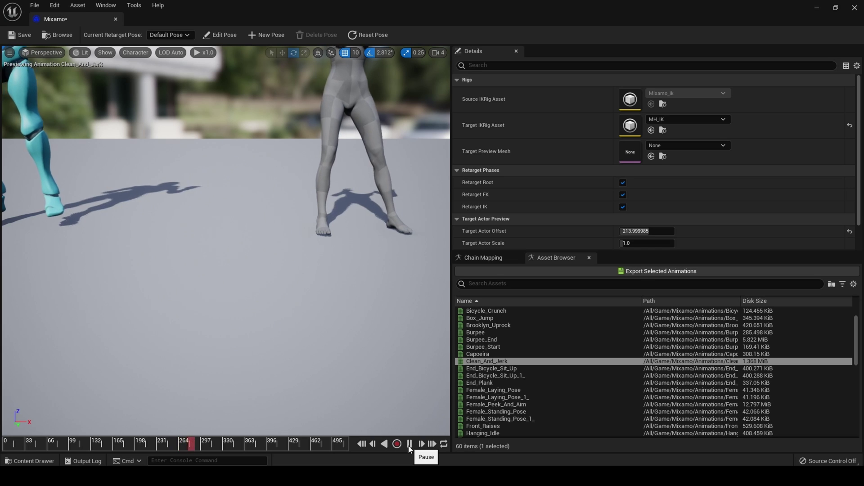
left_click(410, 444)
left_click(163, 444)
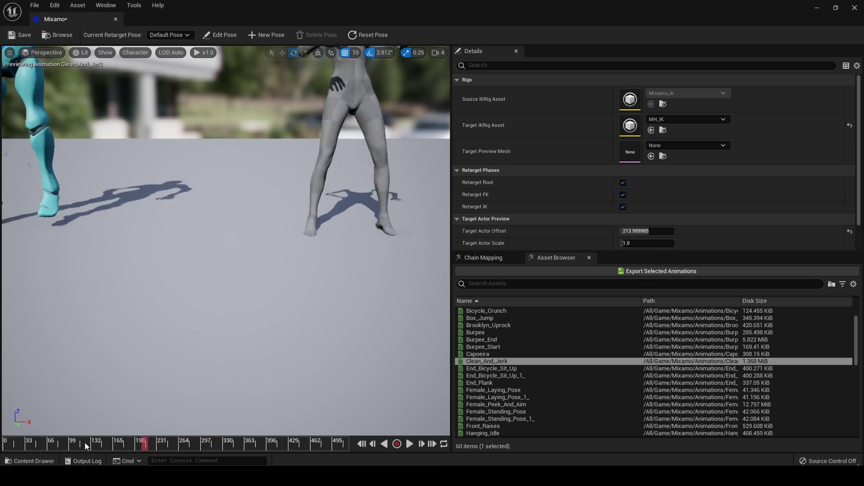
left_click_drag(92, 442, 2, 443)
scroll(226, 169, "down", 5)
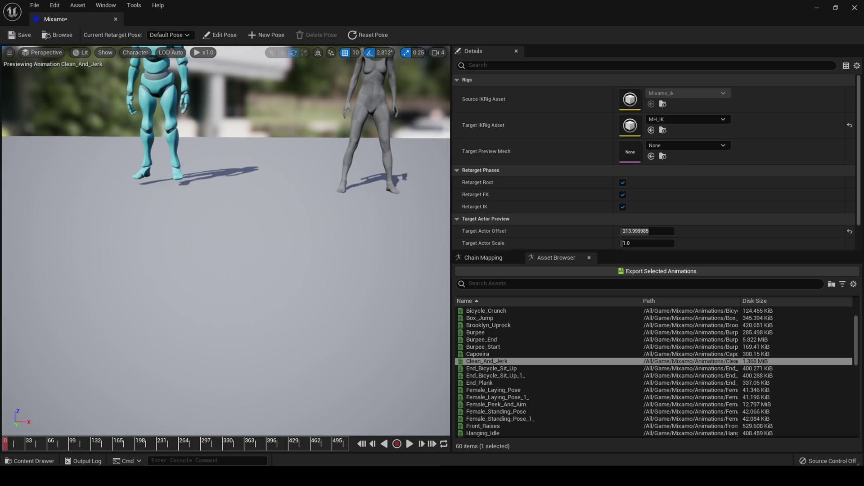
middle_click_drag(225, 180, 263, 180)
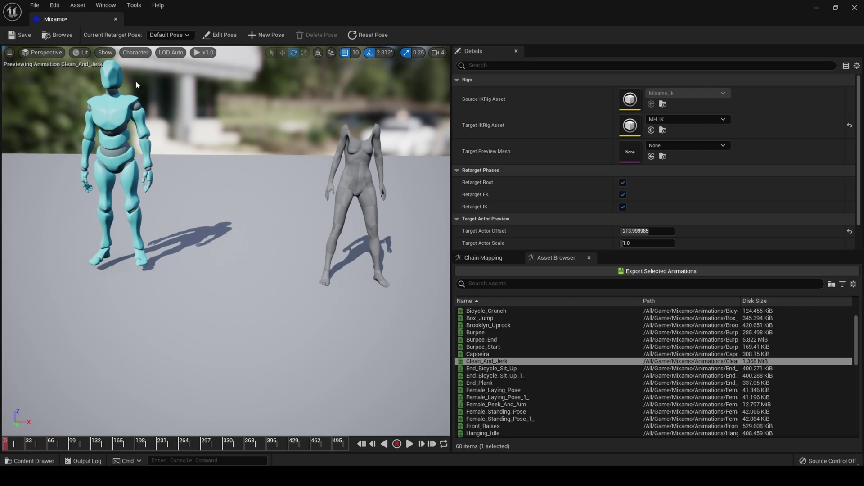
In Chain Mapping, select thigh_r and adjust its Blend to Source value
left_click(490, 257)
left_click(466, 325)
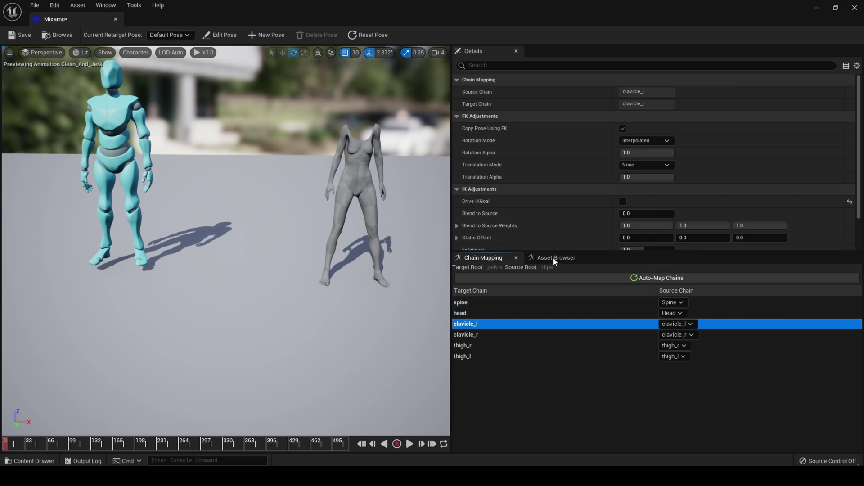
left_click(515, 350)
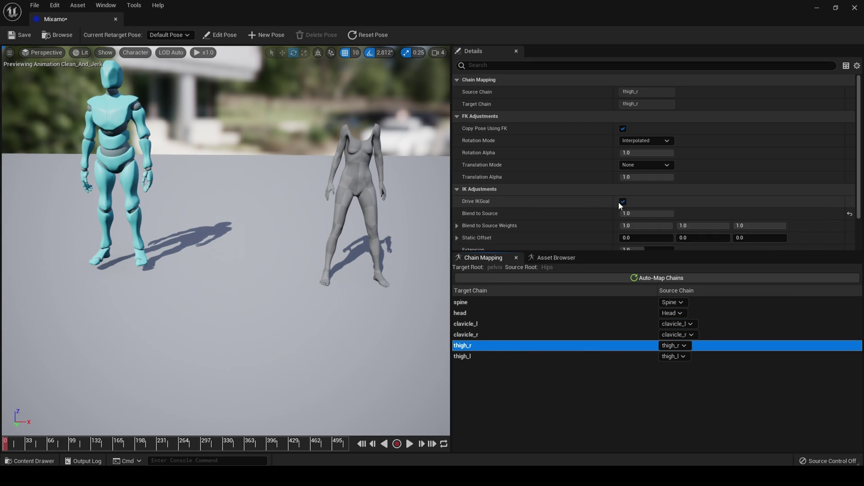
left_click_drag(627, 214, 672, 214)
left_click(629, 213)
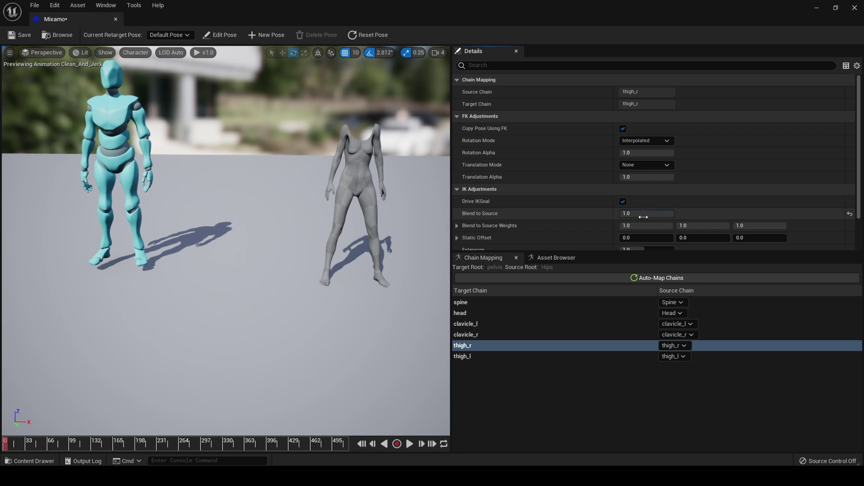
Test thigh_l's Blend to Source during playback, ending at 0.0 with the preview back at the start
left_click(494, 355)
left_click(645, 213)
mouse_move(644, 212)
left_mouse_down()
mouse_move(622, 213)
mouse_move(648, 212)
left_mouse_up()
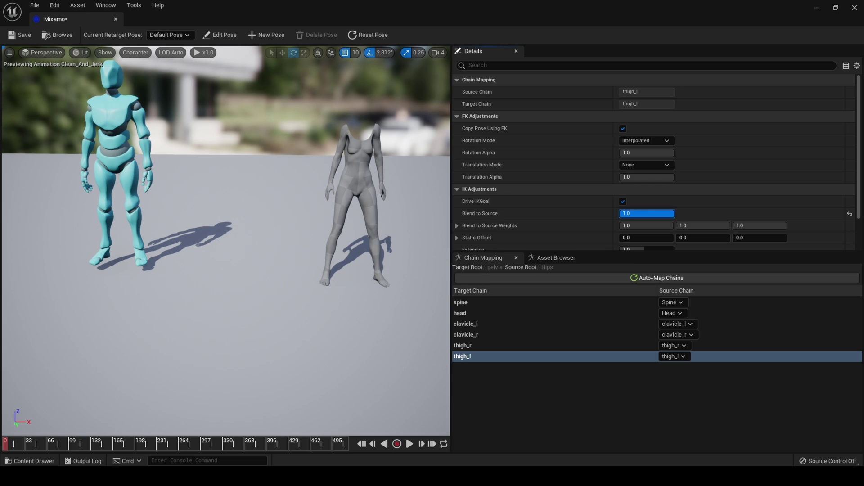
left_click_drag(648, 213, 670, 224)
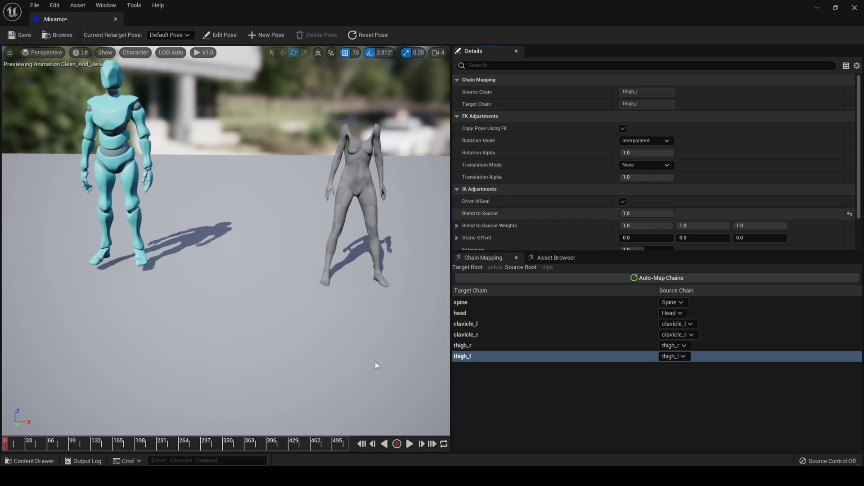
left_click(410, 445)
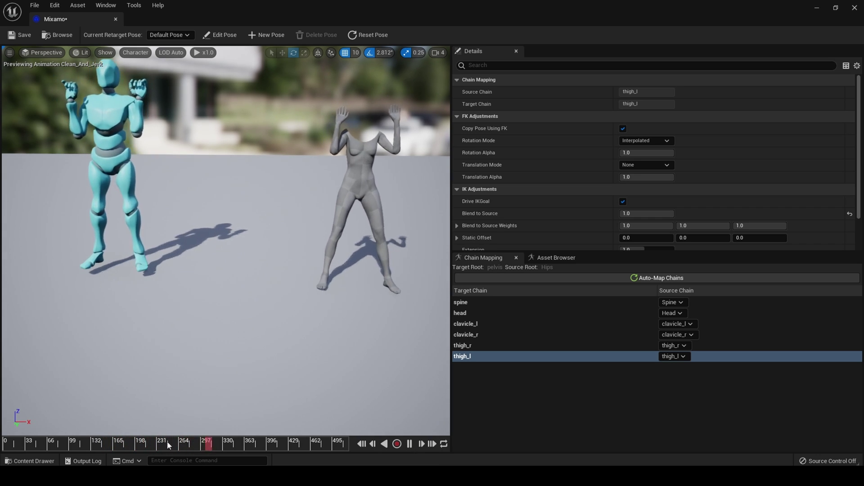
left_click(2, 438)
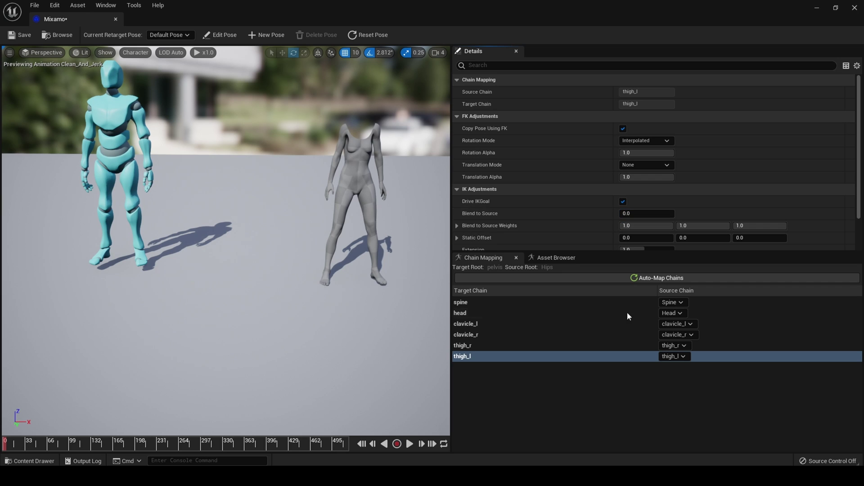
Drag thigh_r's Blend to Source from 0.0 up to about 0.7
left_click(582, 346)
left_click_drag(671, 215, 621, 215)
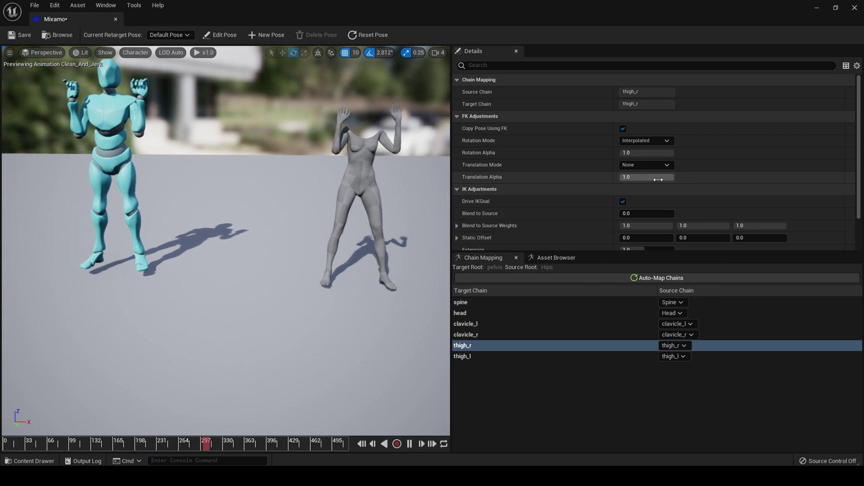
left_click_drag(647, 213, 673, 213)
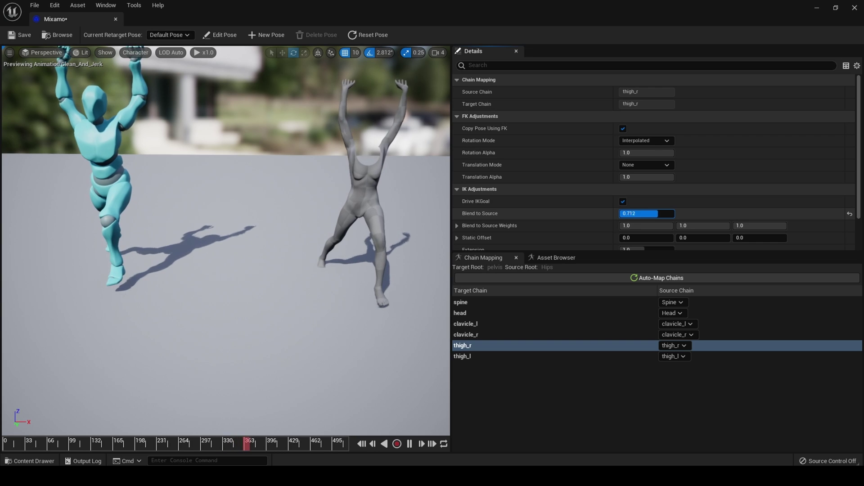
Set thigh_l's Blend to Source back to 1
left_click(509, 356)
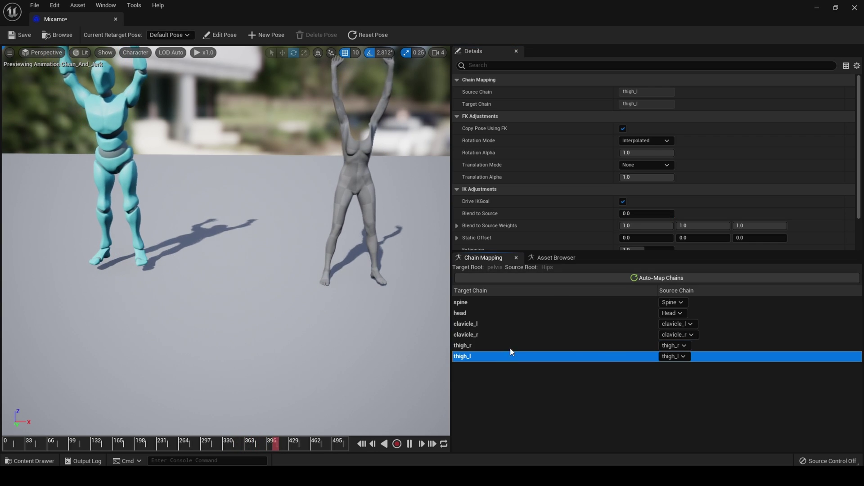
left_click(628, 214)
type("1")
key("Return")
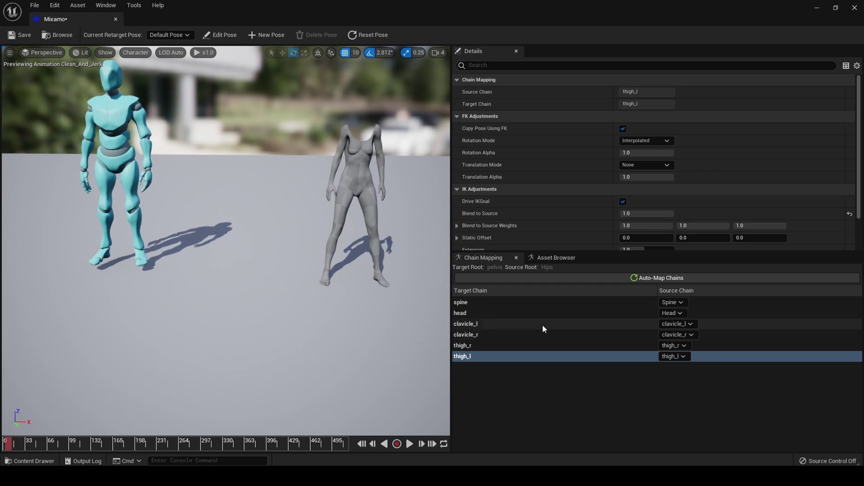
Enable Drive IKGoal on clavicle_l and bring its Blend to Source down to 0.0
left_click(511, 323)
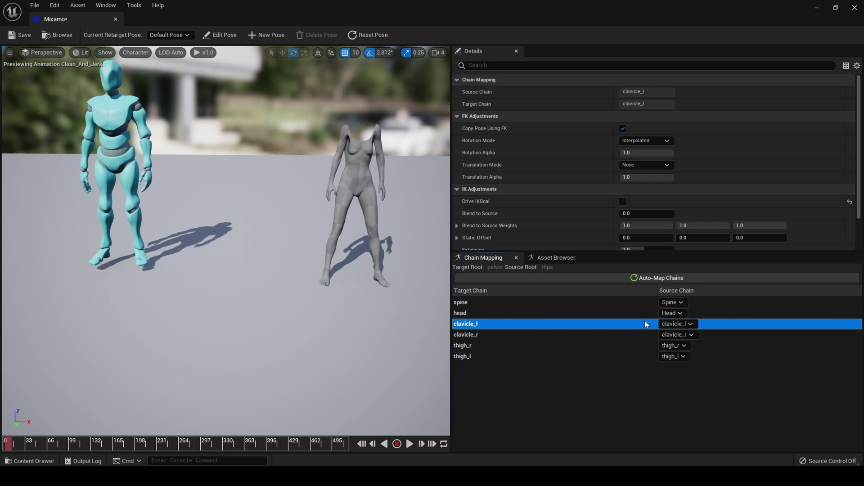
left_click(629, 205)
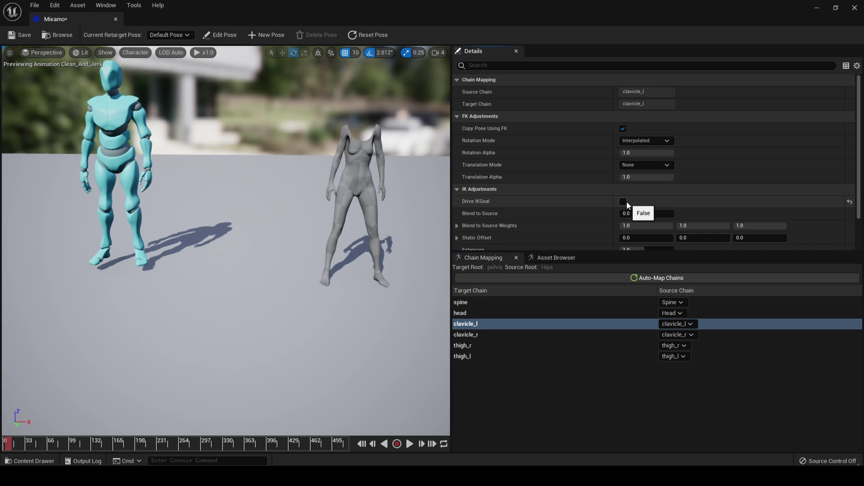
mouse_move(671, 217)
left_mouse_down()
mouse_move(689, 218)
mouse_move(671, 217)
left_mouse_up()
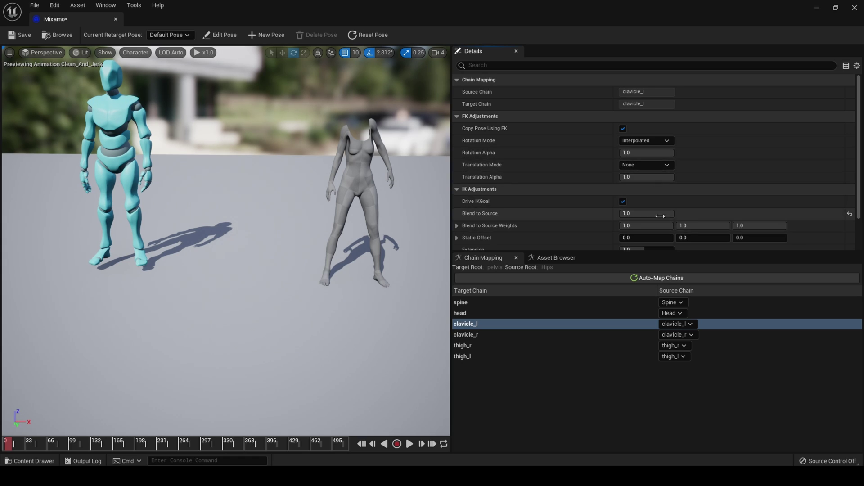
left_click_drag(672, 214, 628, 215)
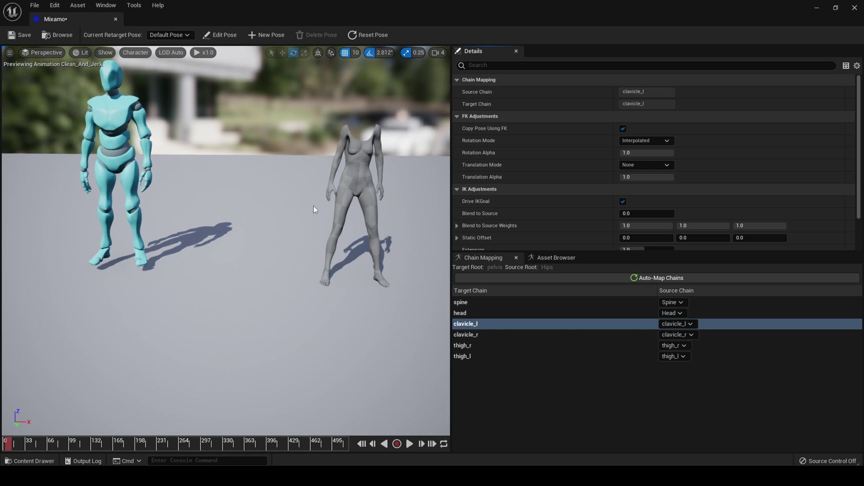
Back in the animation list, switch the preview from Clean_And_Jerk to Capoeira
left_click(563, 260)
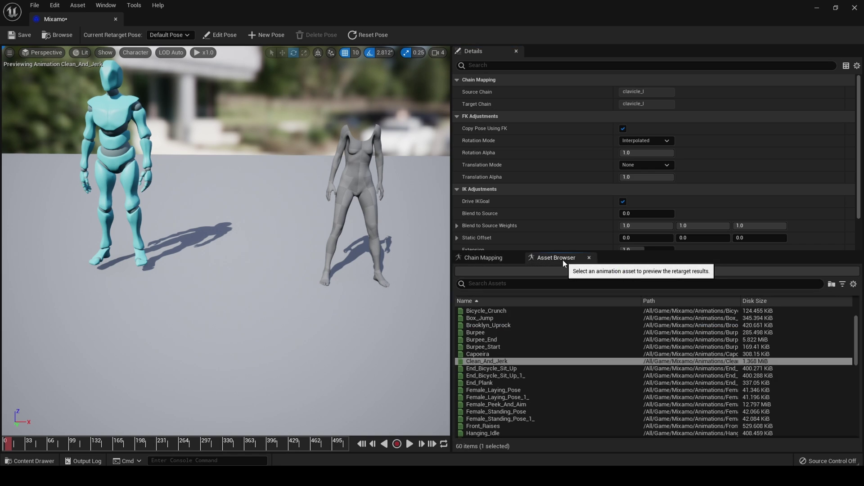
left_click(492, 332)
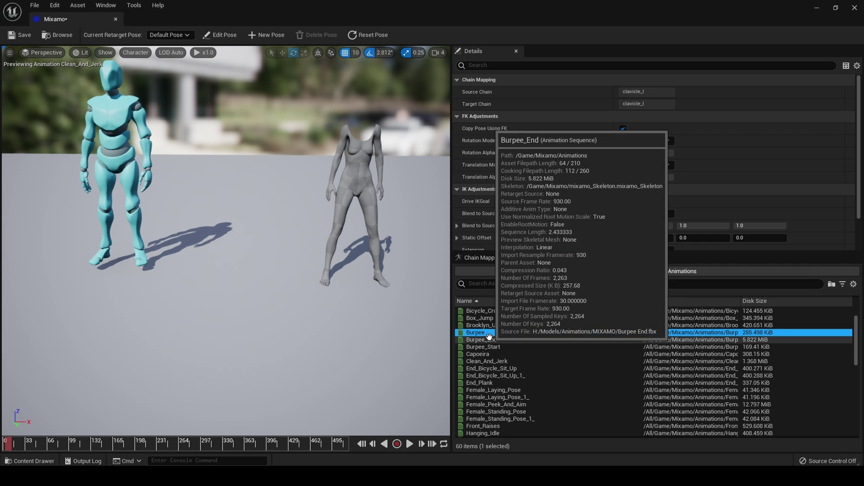
left_click(617, 354)
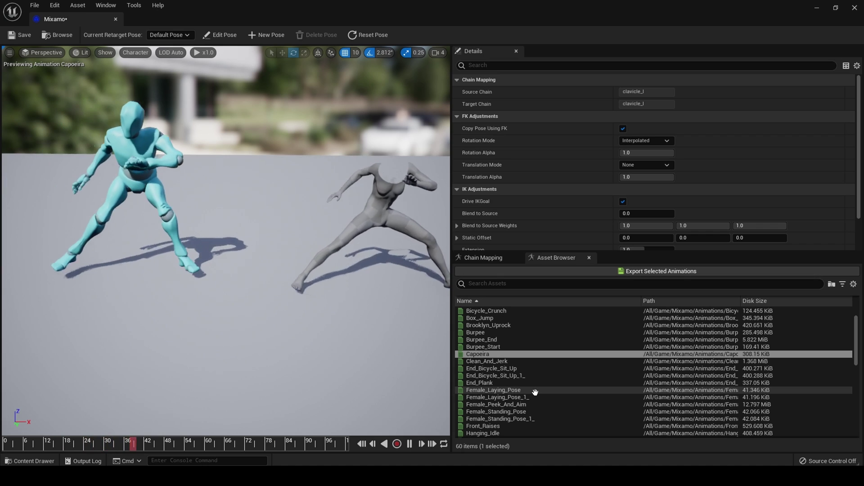
mouse_move(581, 391)
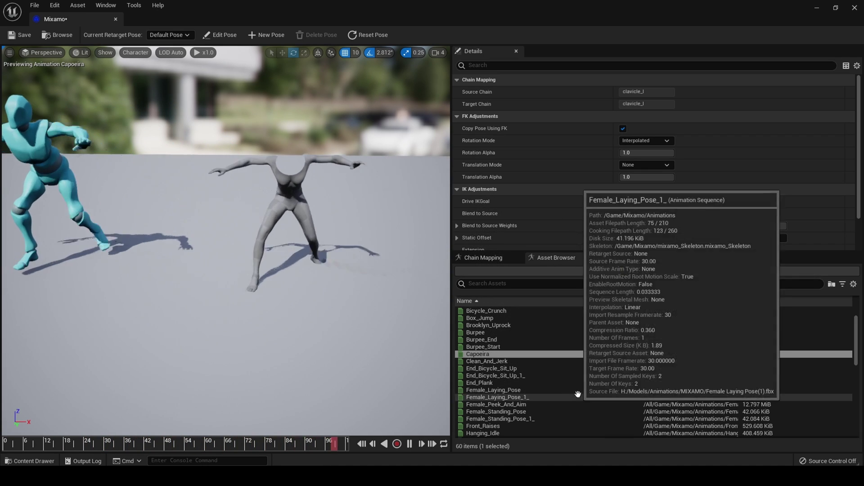